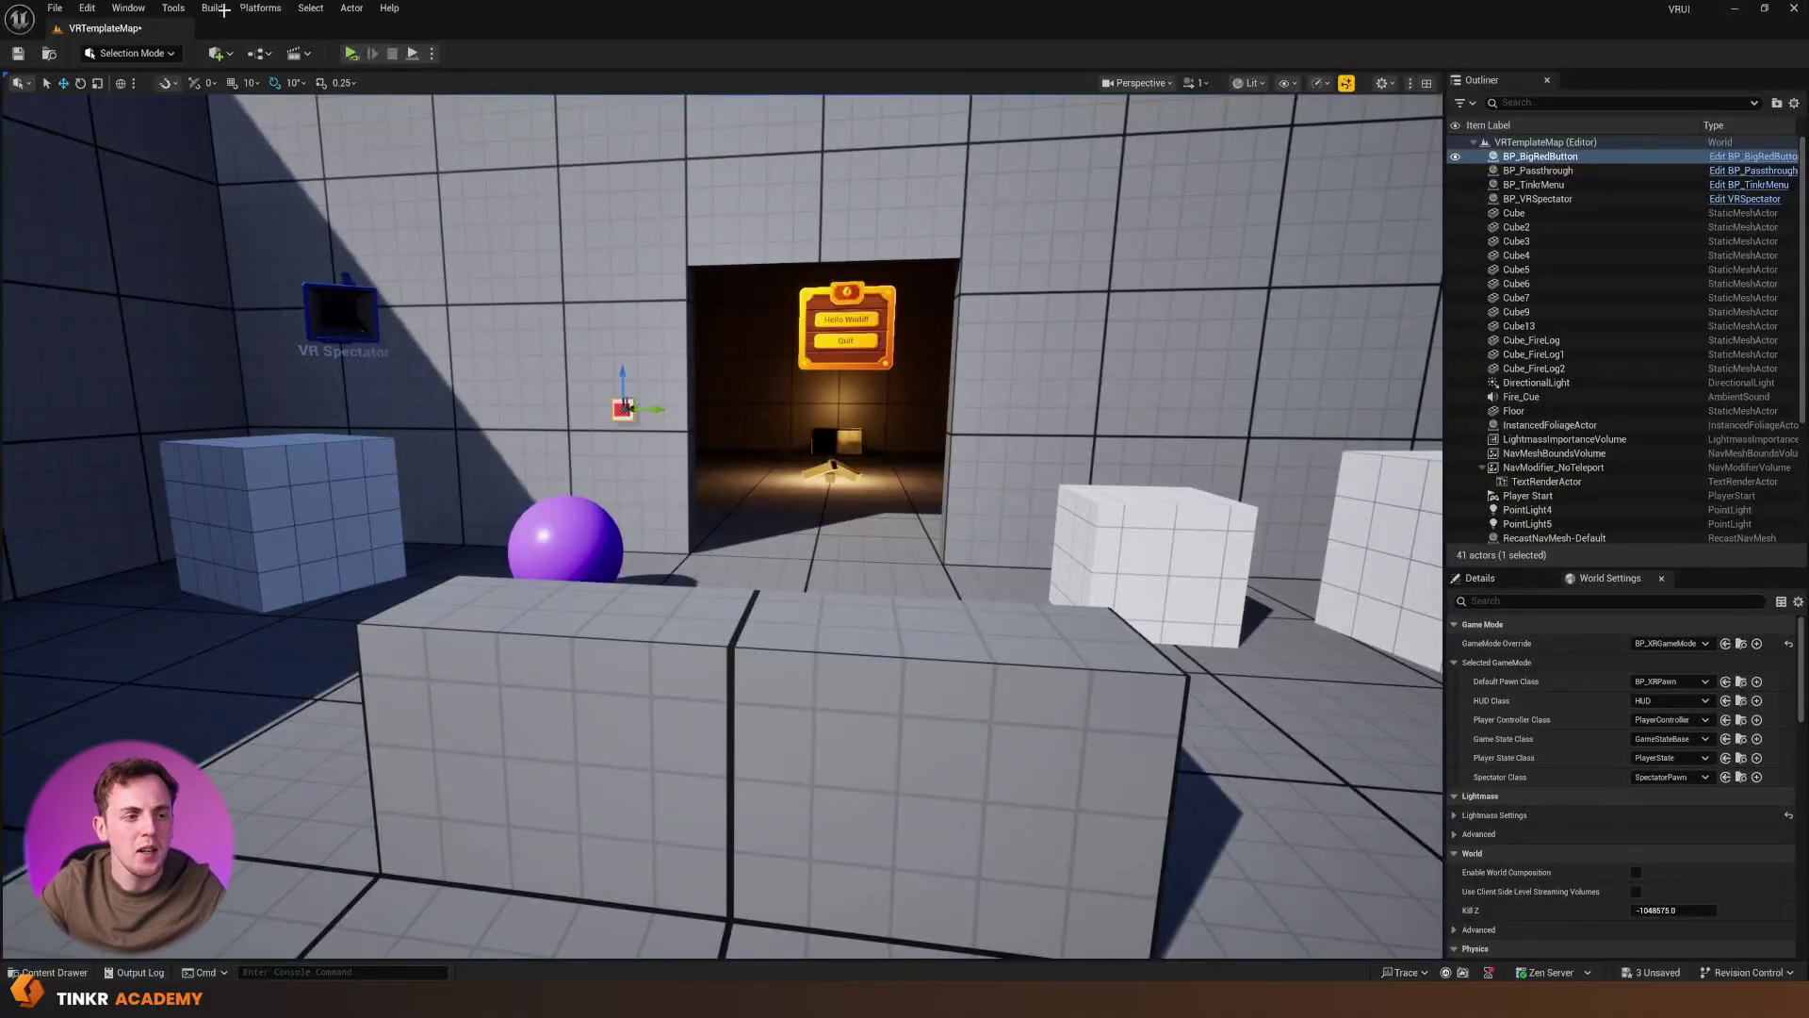
From World Settings, browse to the Default Pawn Class asset BP_XRPawn in the Content Browser.
left_click(129, 7)
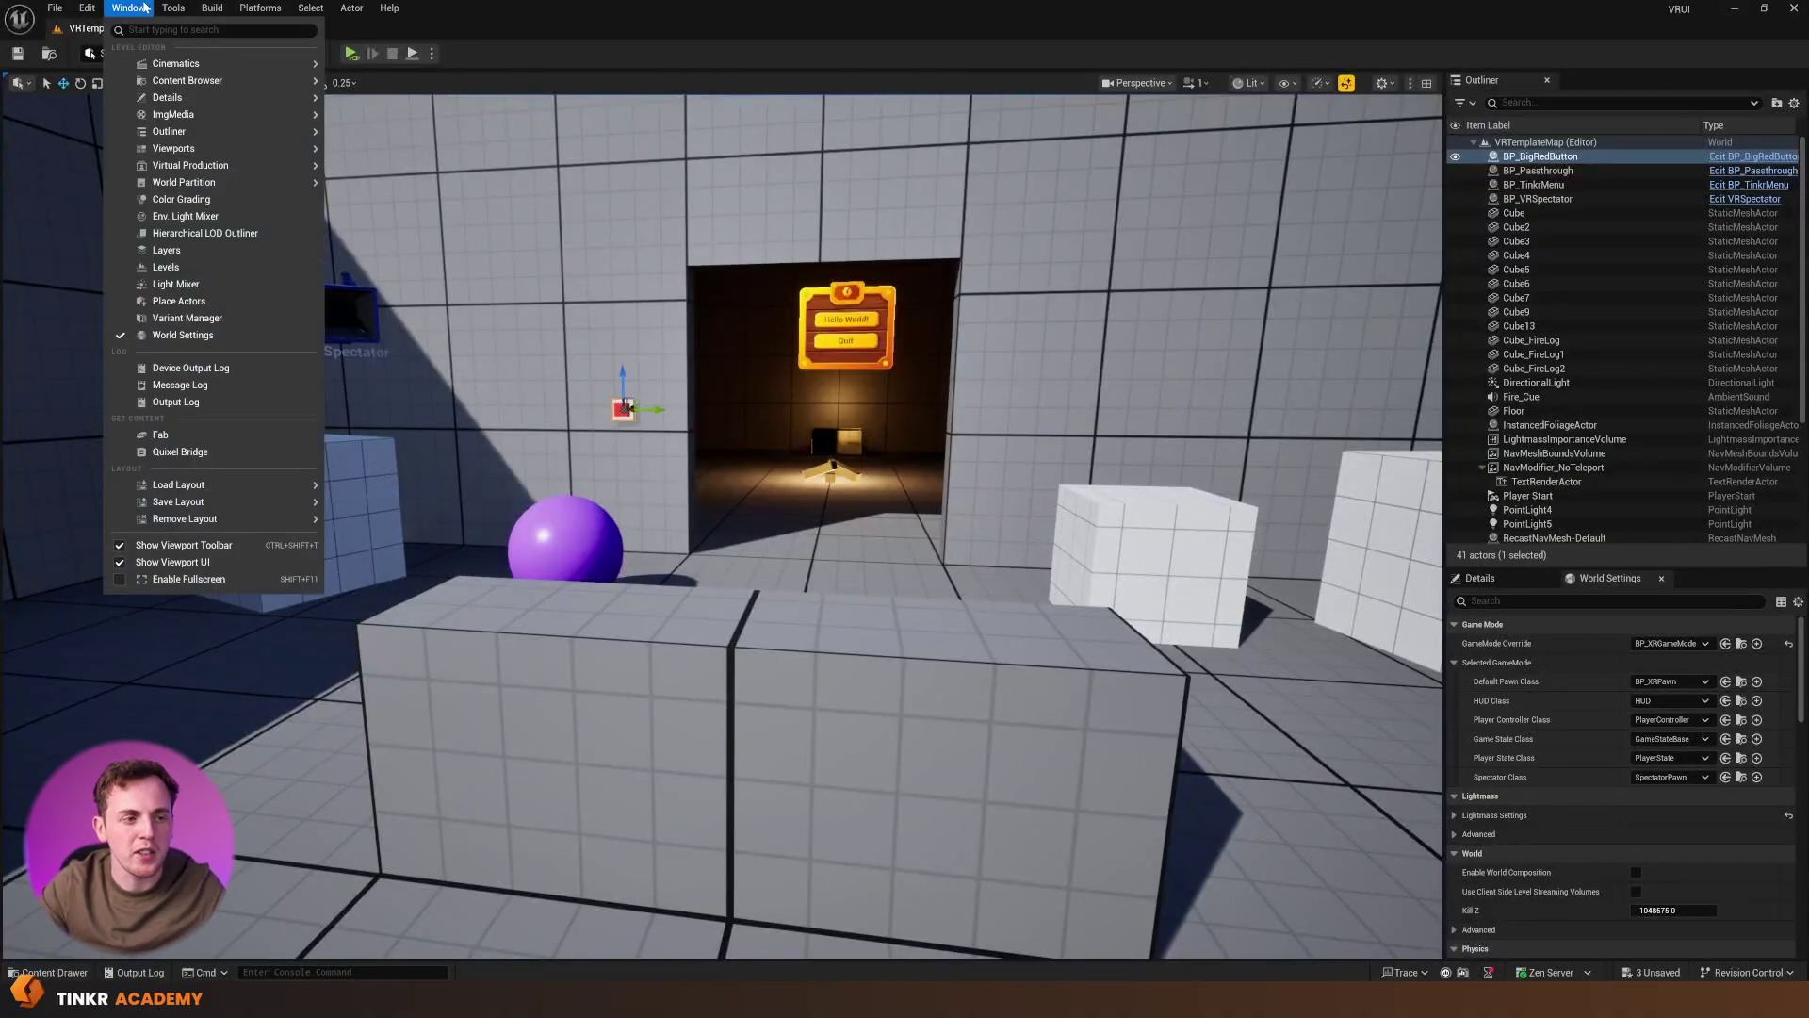
left_click(186, 337)
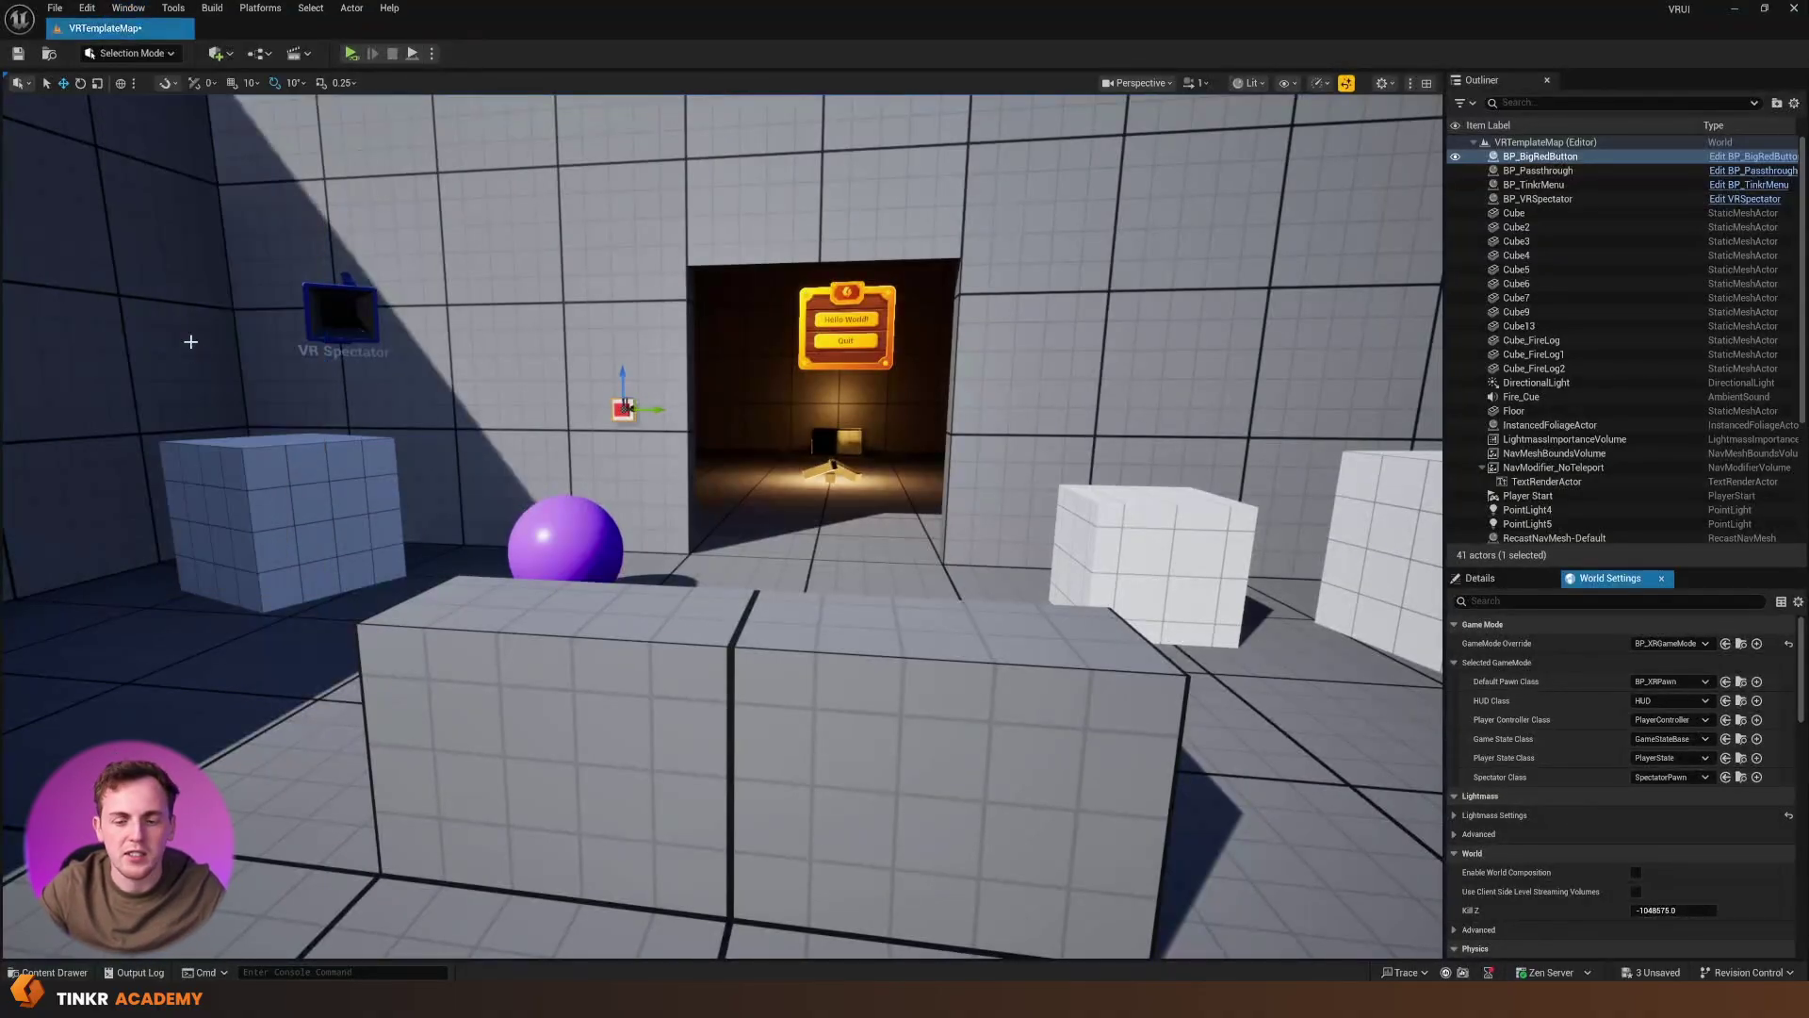
left_click(1740, 682)
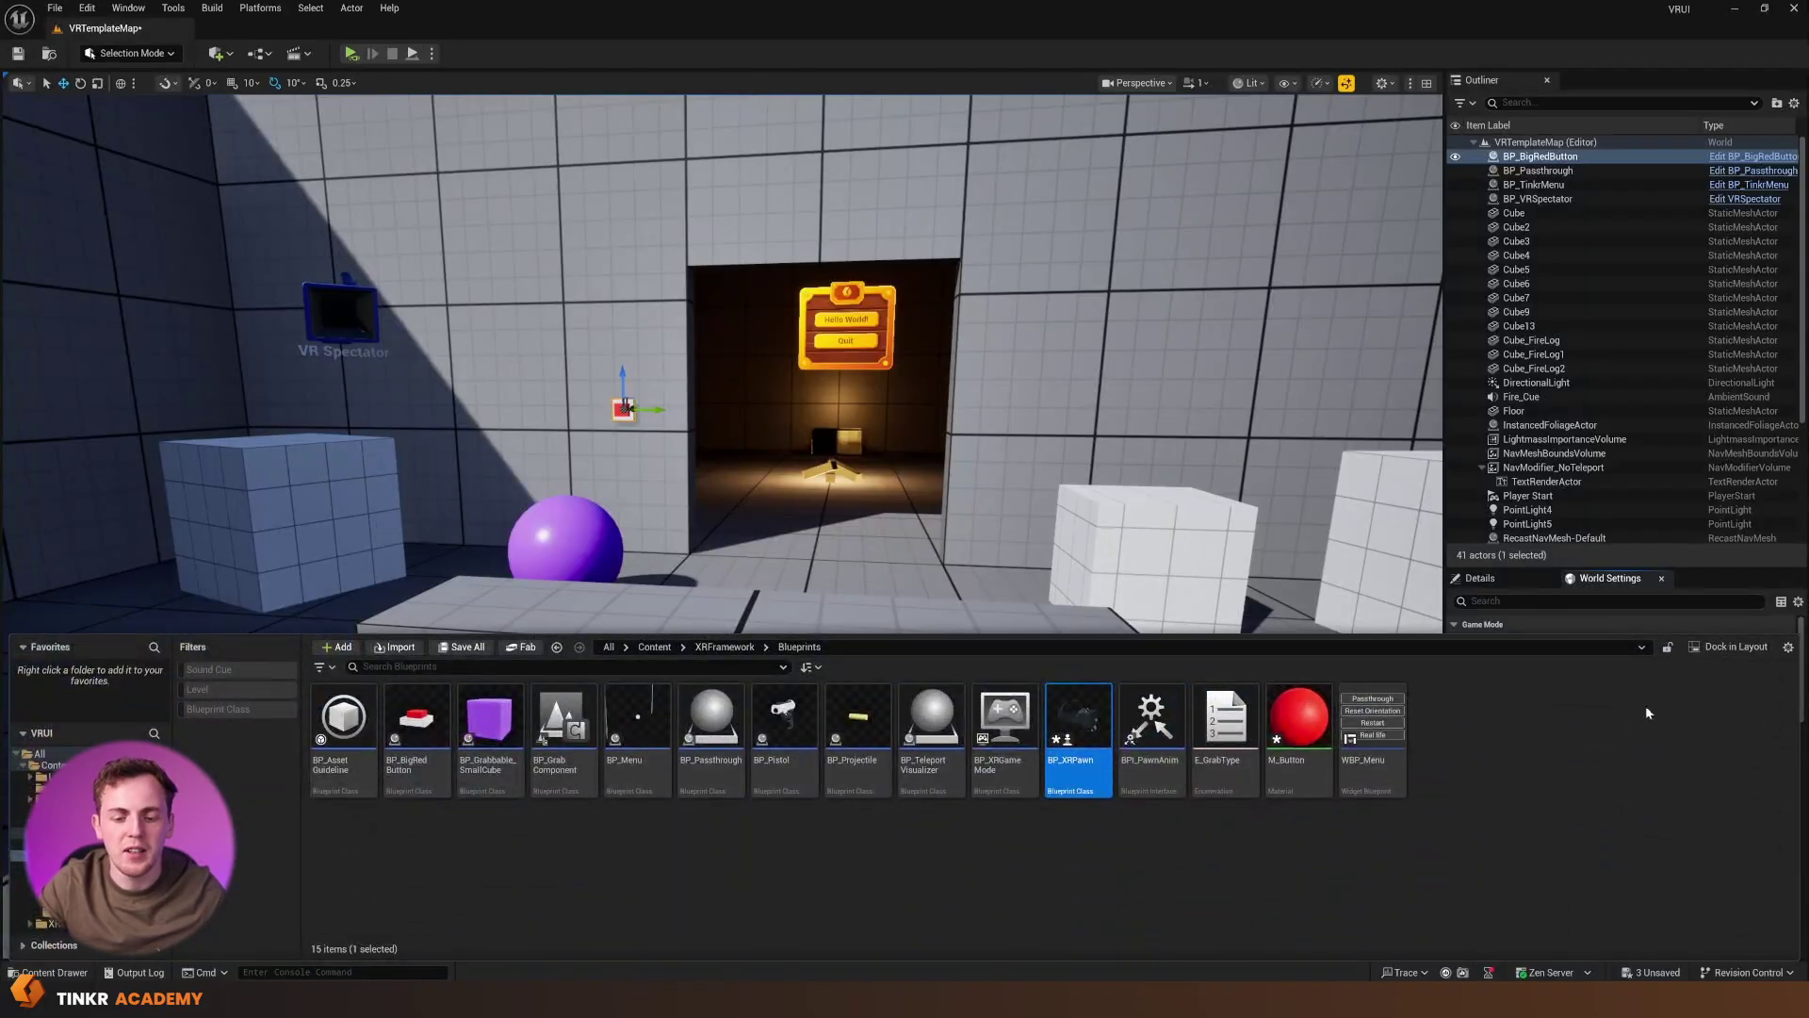
Open BP_XRPawn and inspect its right grip controller, HandLeft and HandRight components.
double_click(1071, 712)
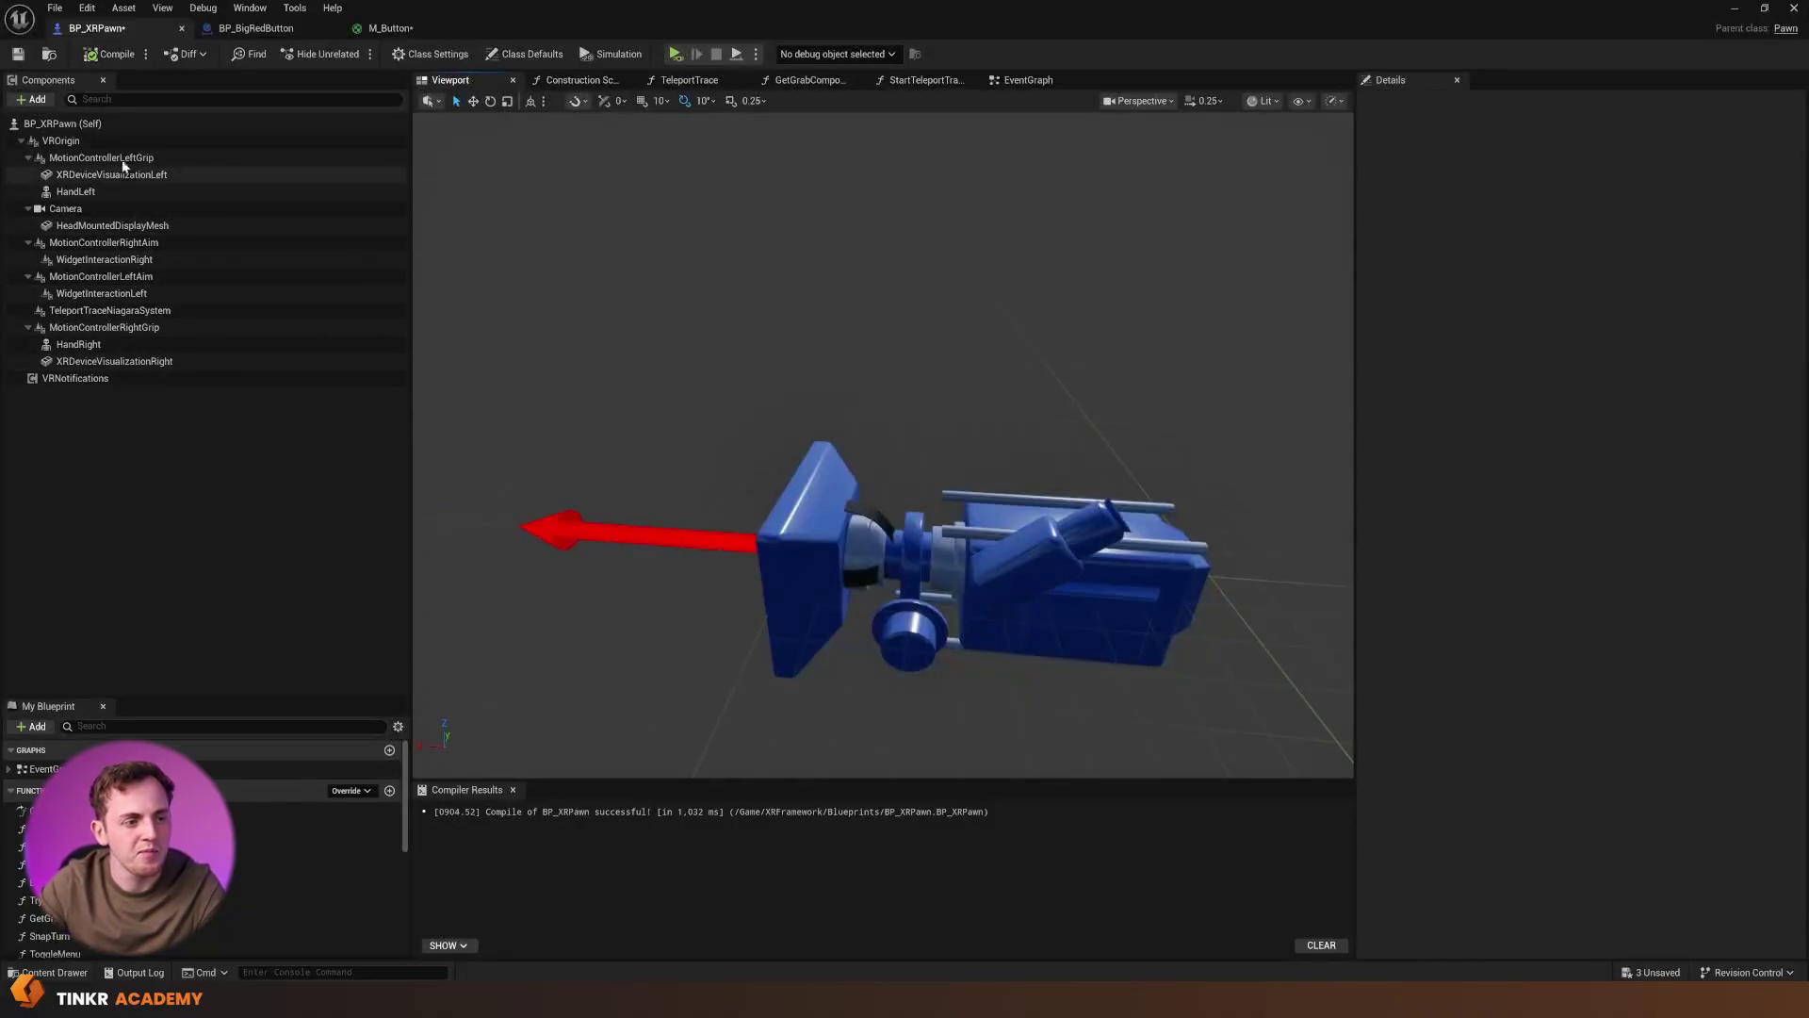
left_click(122, 327)
left_click(84, 193)
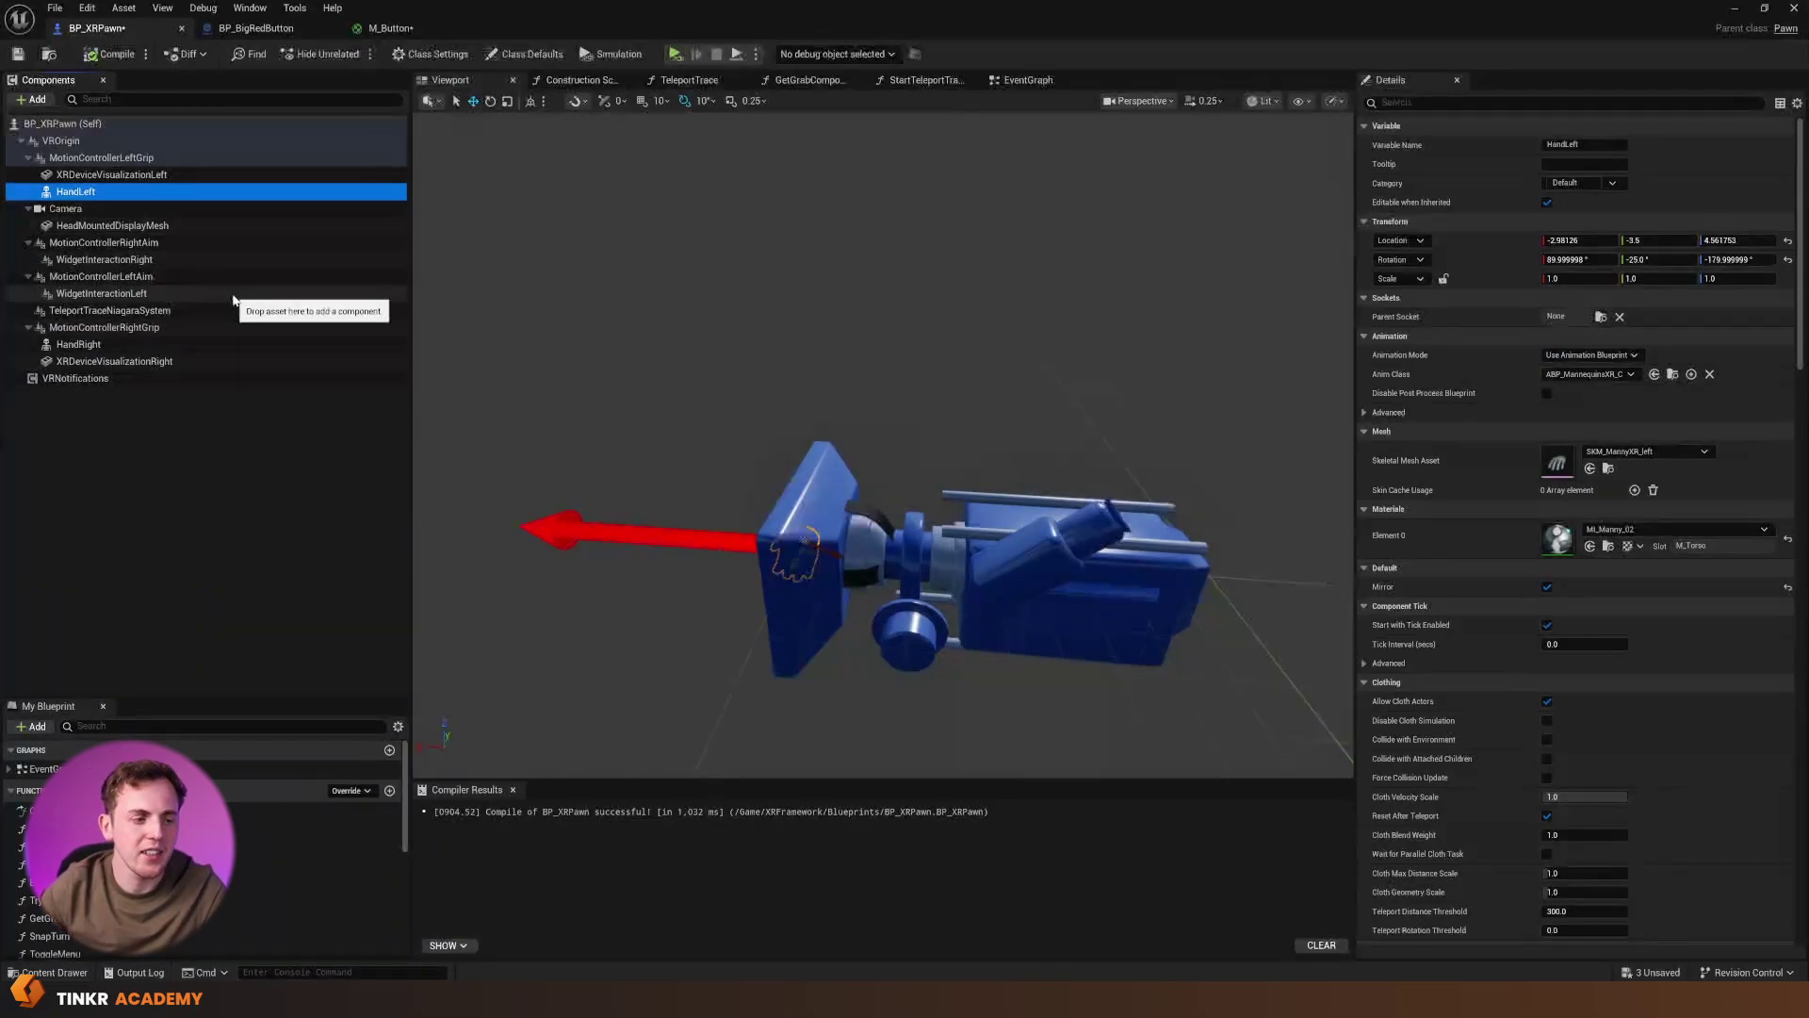
left_click(78, 344)
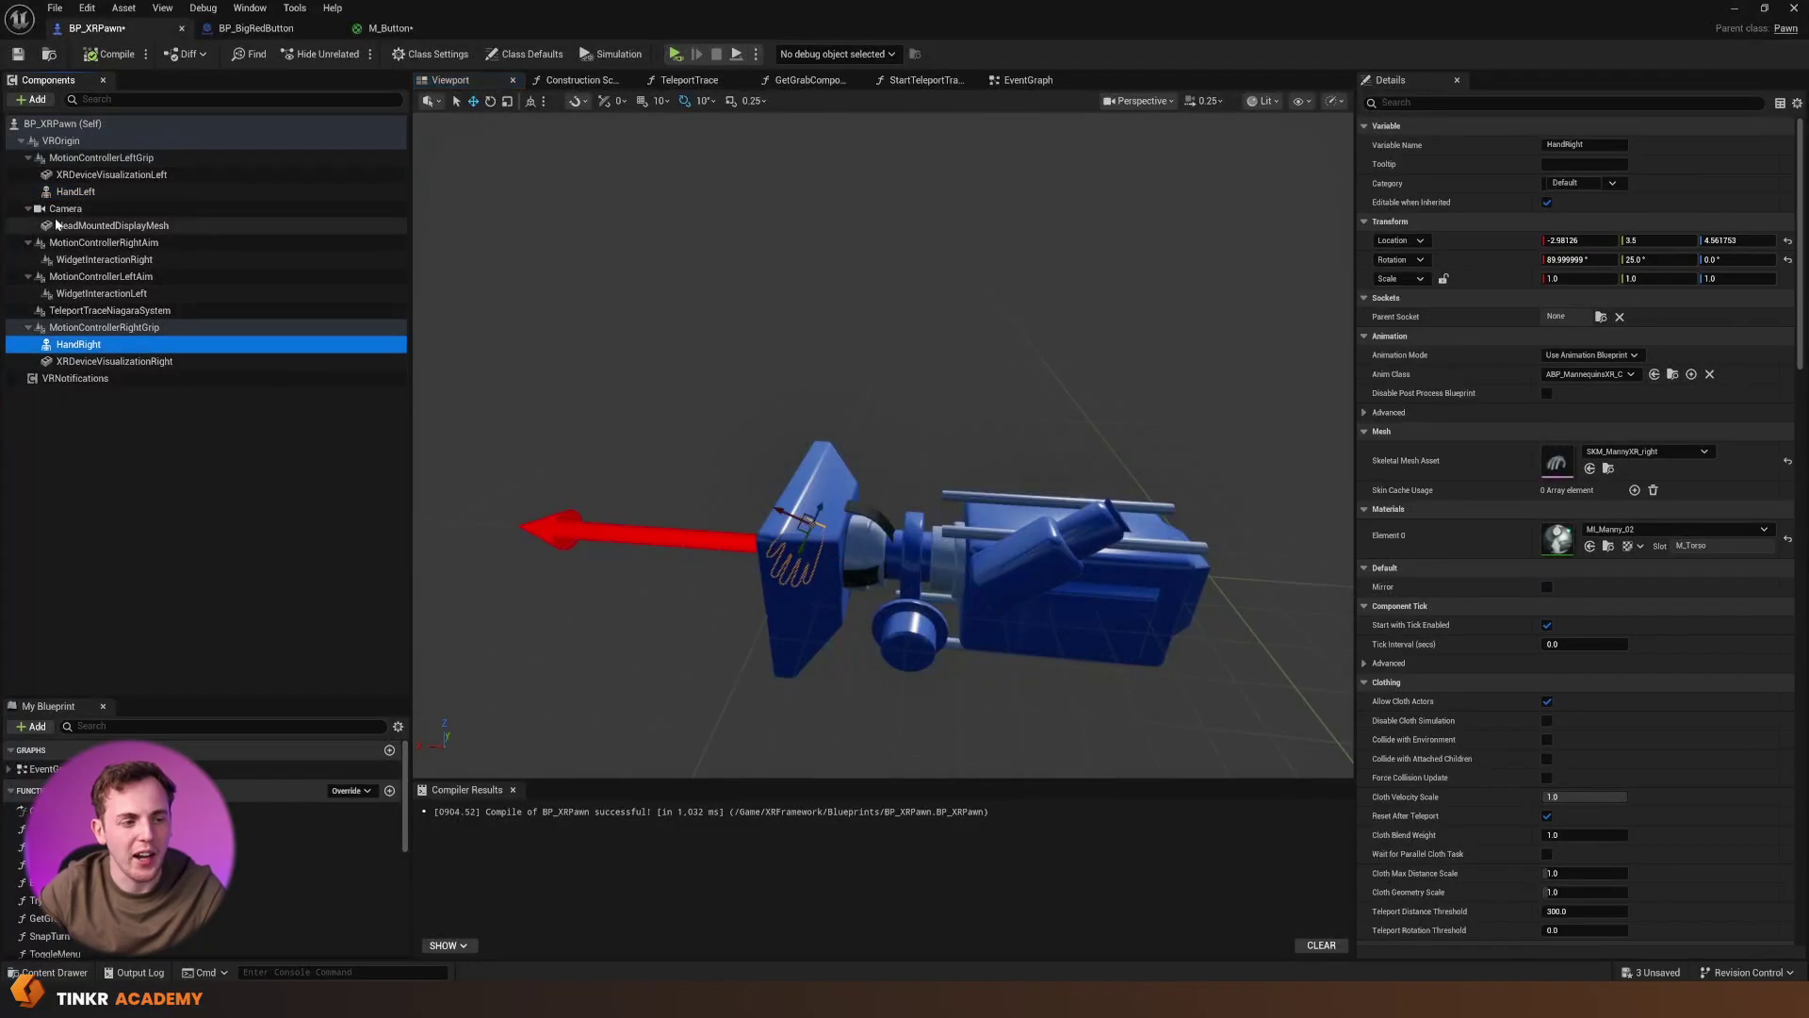
left_click(68, 192)
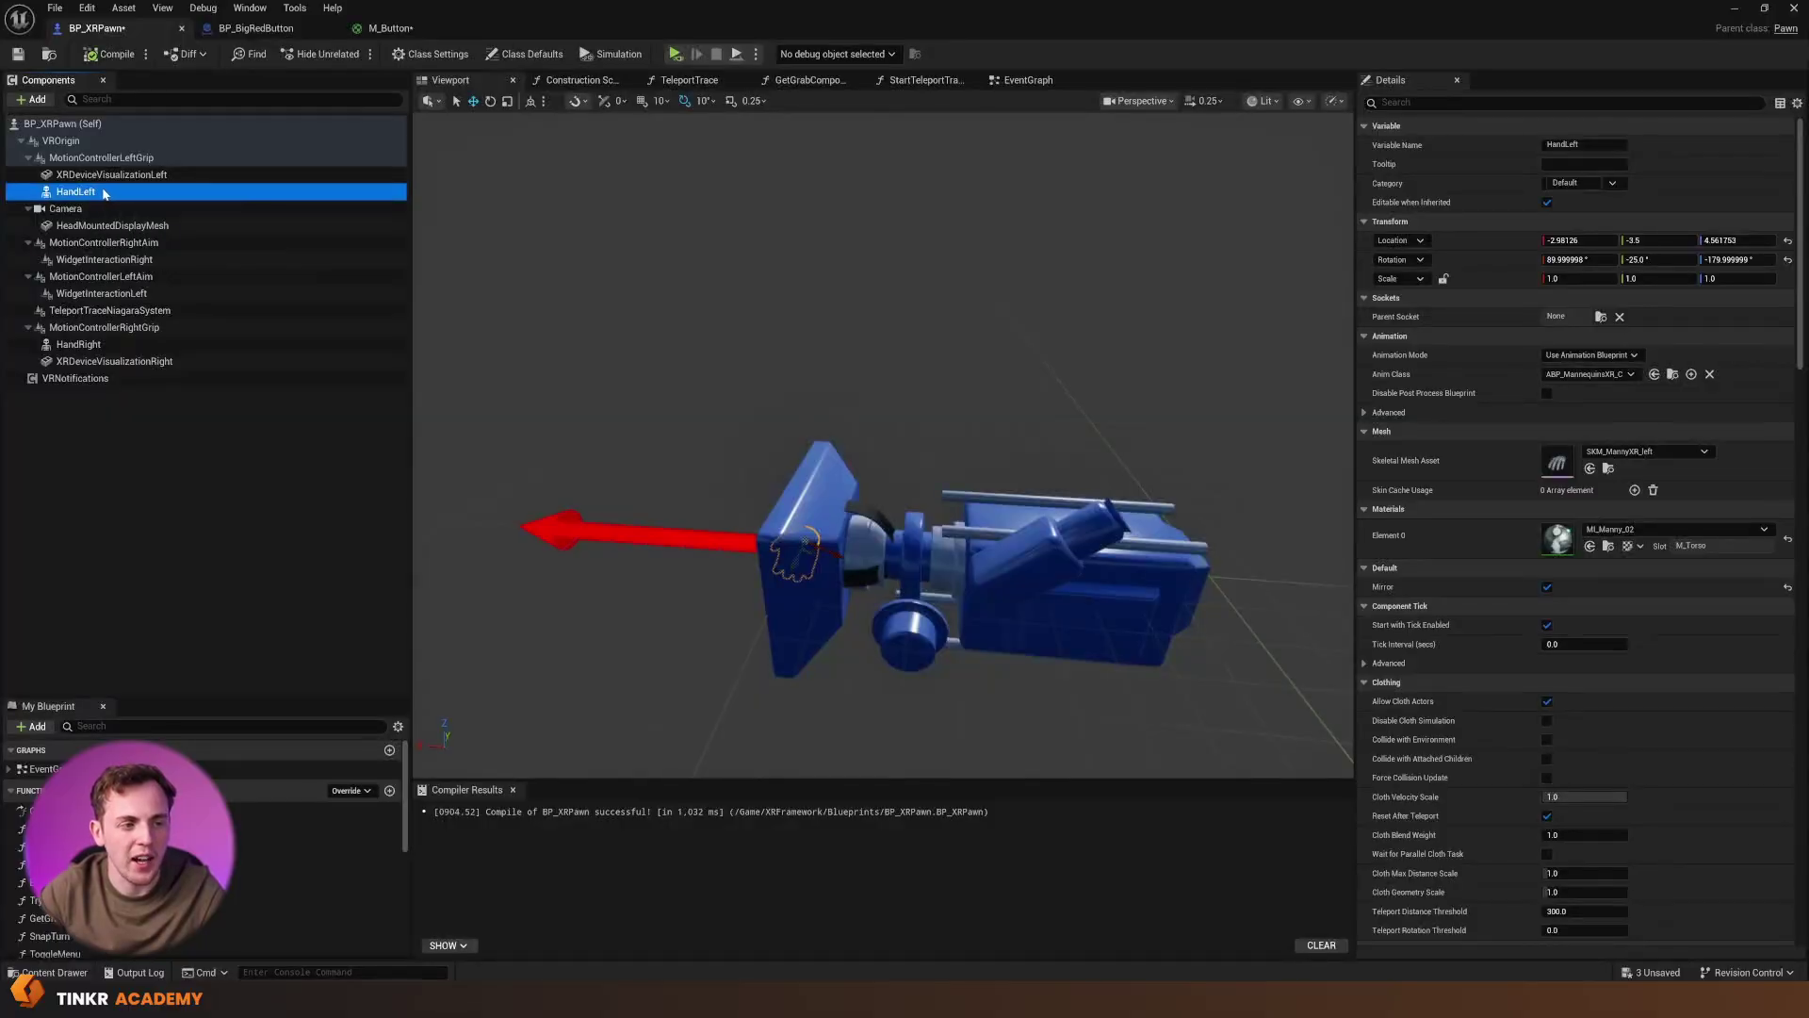
left_click(36, 99)
Add a Sphere Collision named Left_Collision and attach it beneath HandLeft.
type("sphere")
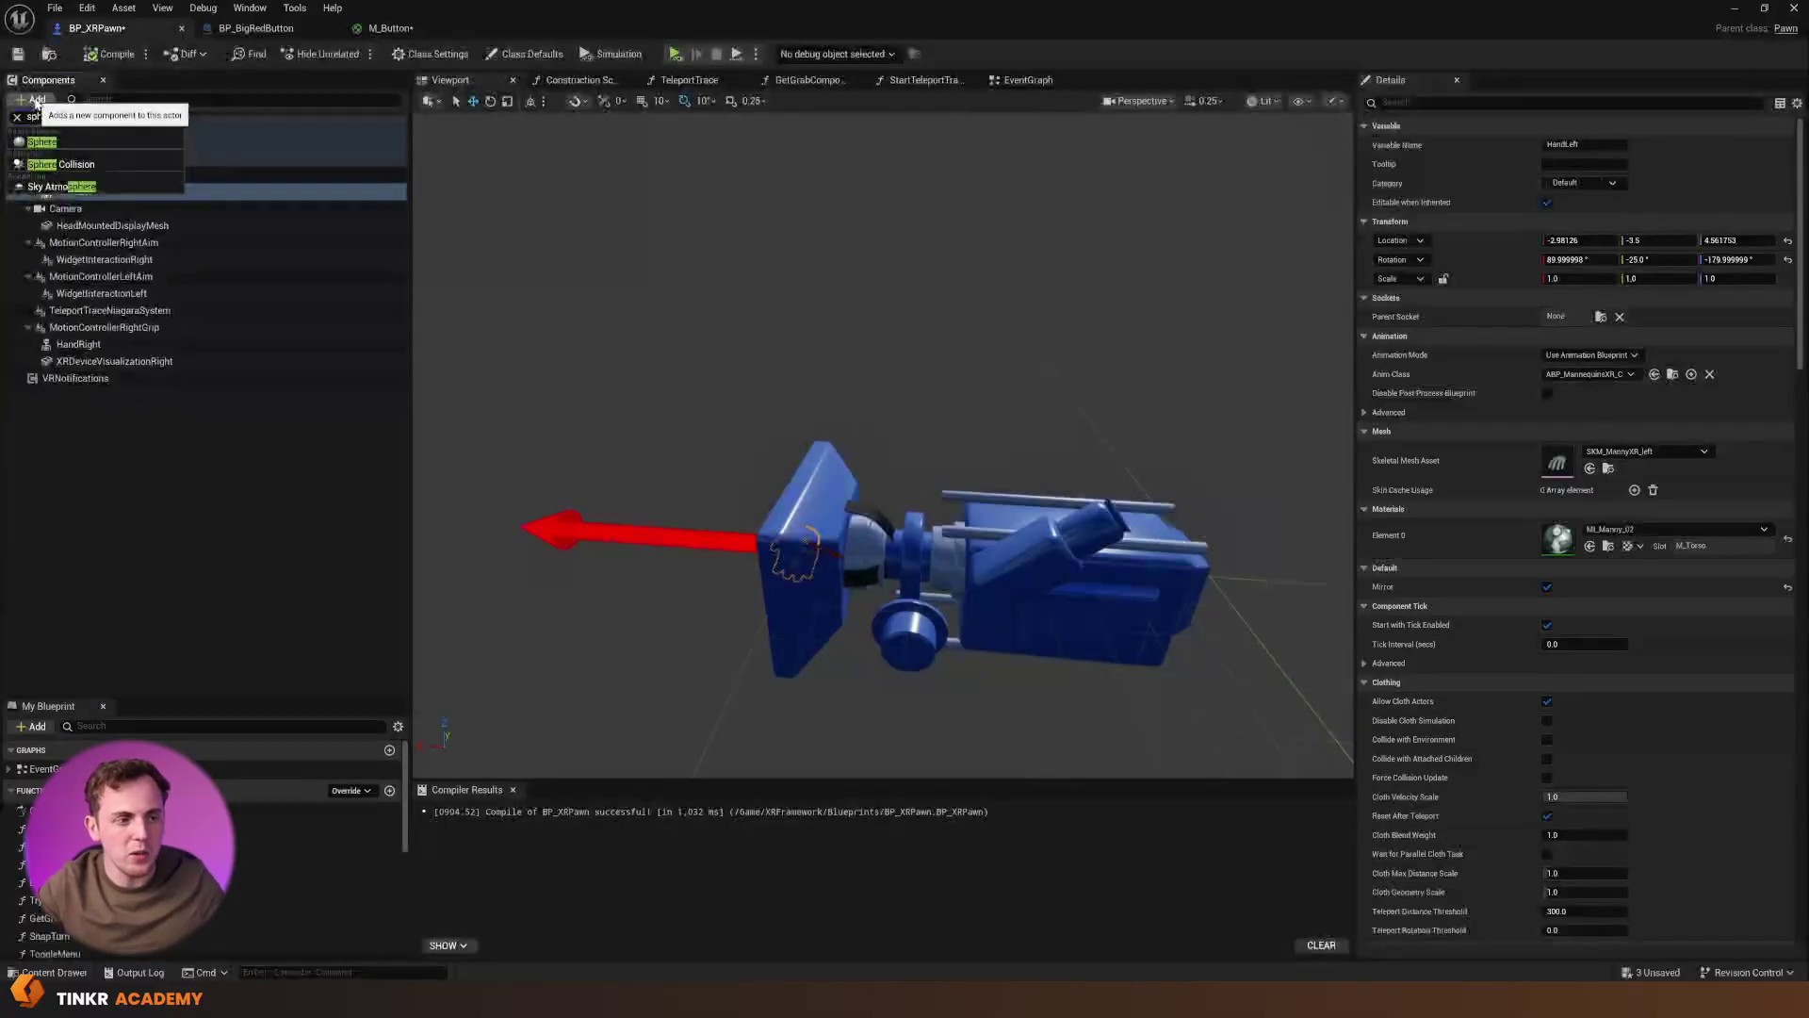
left_click(91, 165)
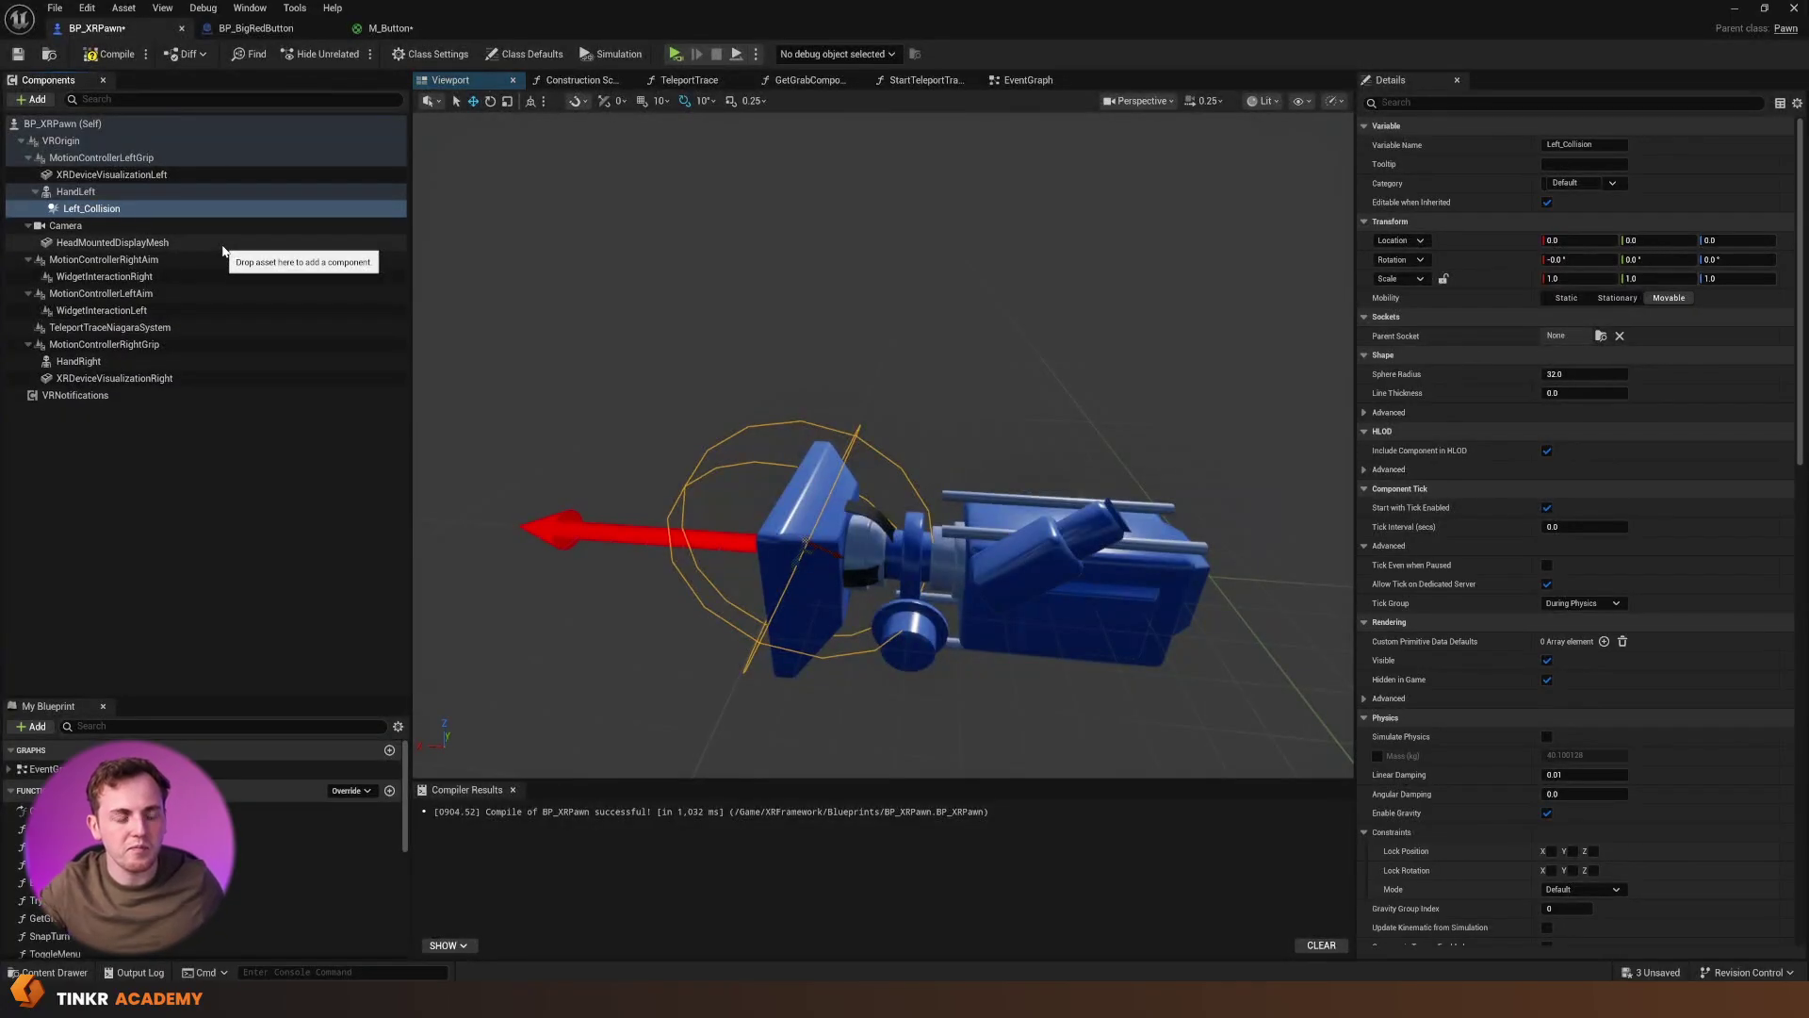
key("Return")
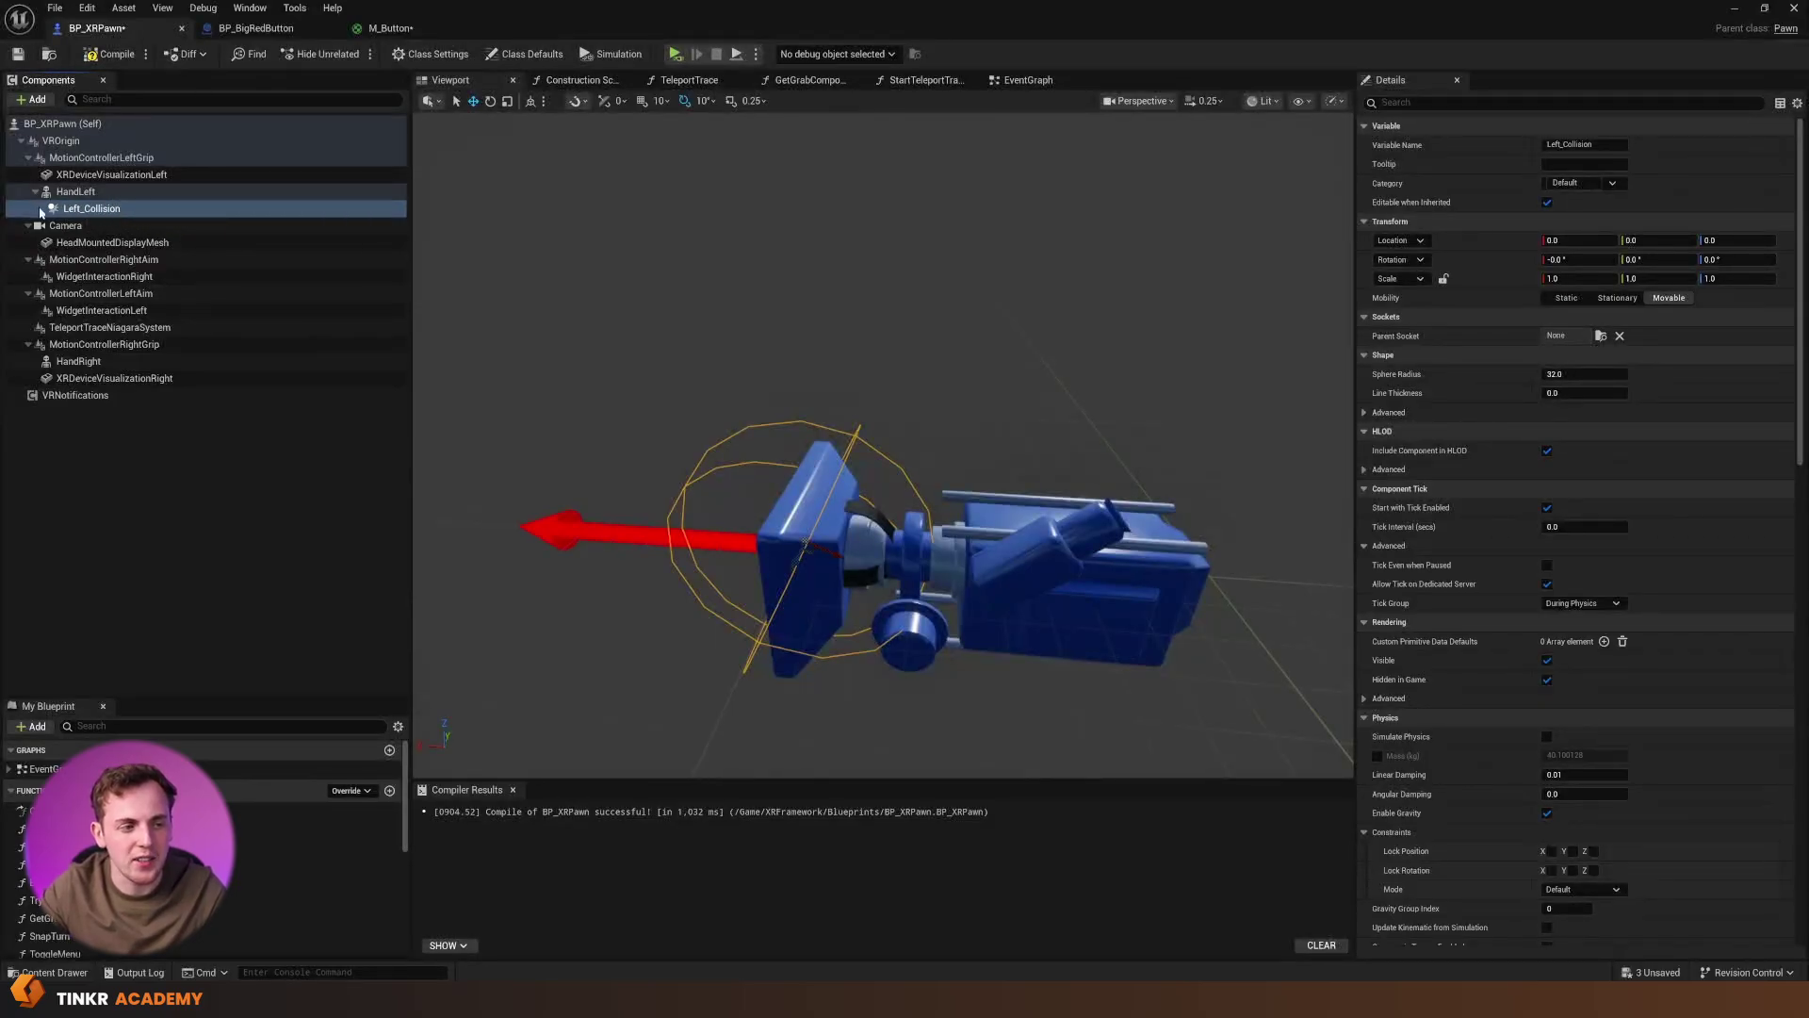
mouse_move(72, 211)
left_mouse_down()
mouse_move(111, 196)
mouse_move(90, 237)
mouse_move(81, 191)
left_mouse_up()
Add a Sphere Collision named Right_Collision under the HandRight component.
left_click(81, 360)
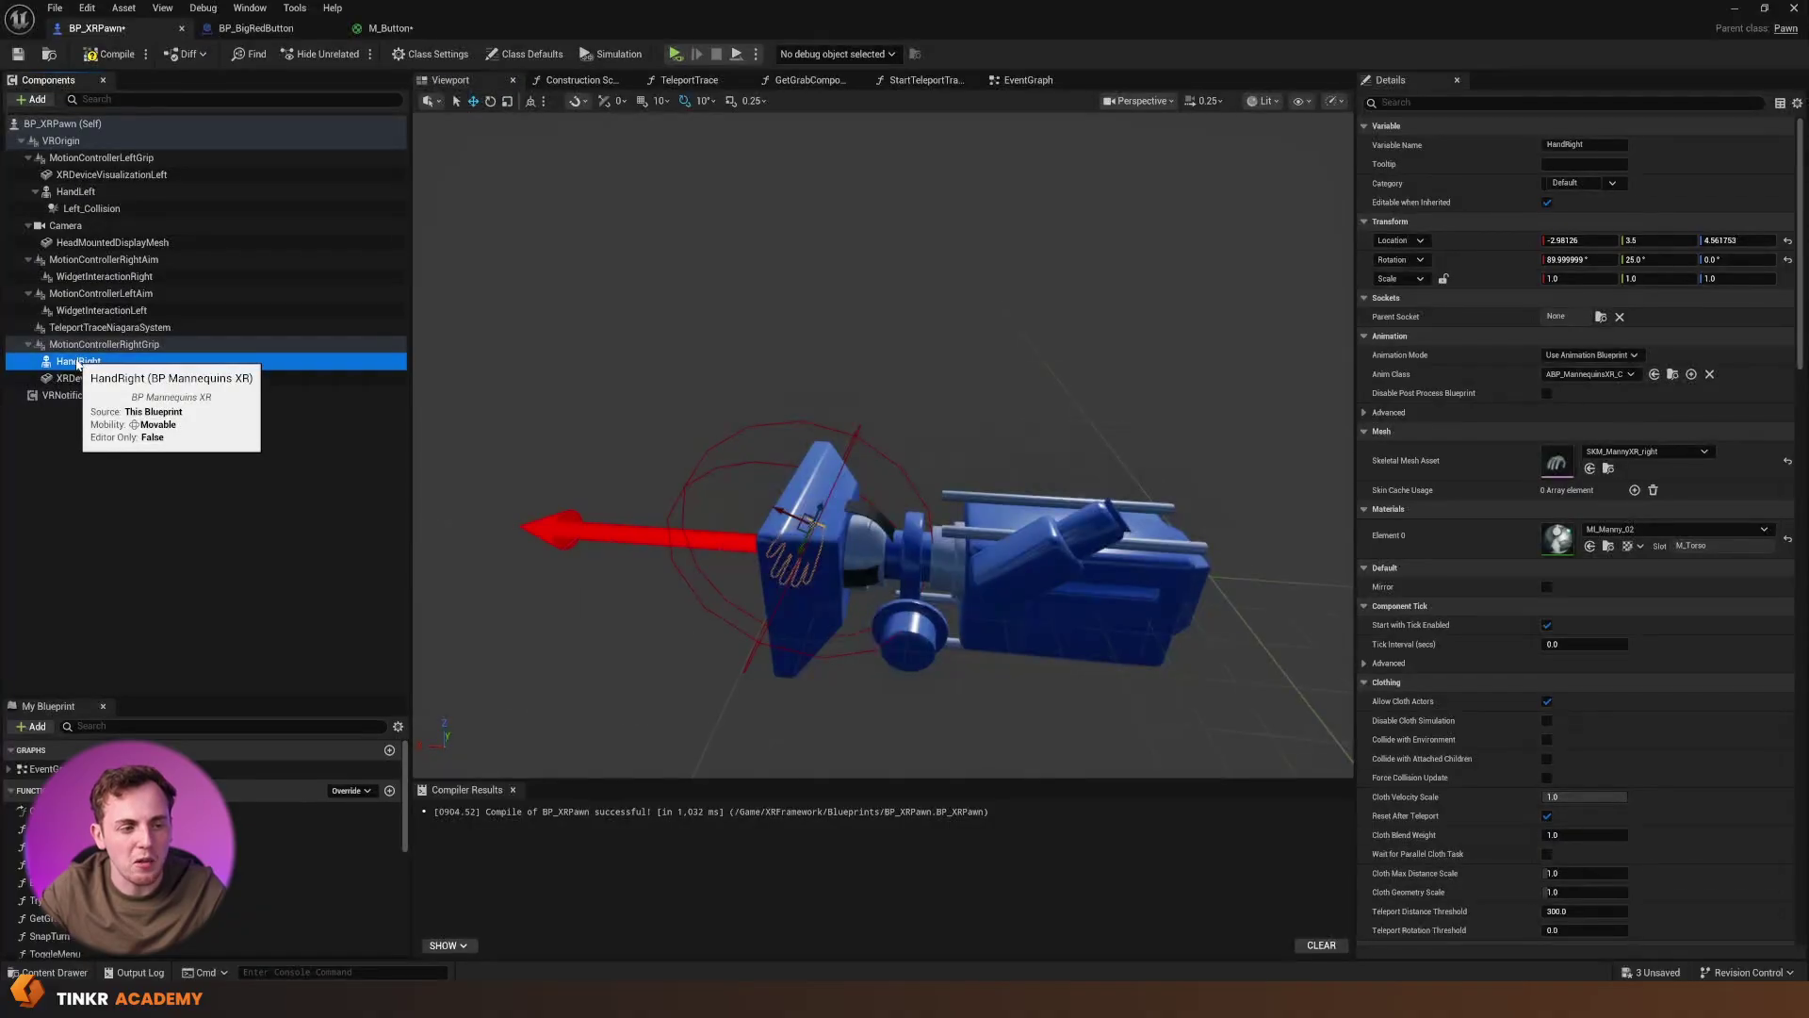
left_click(34, 100)
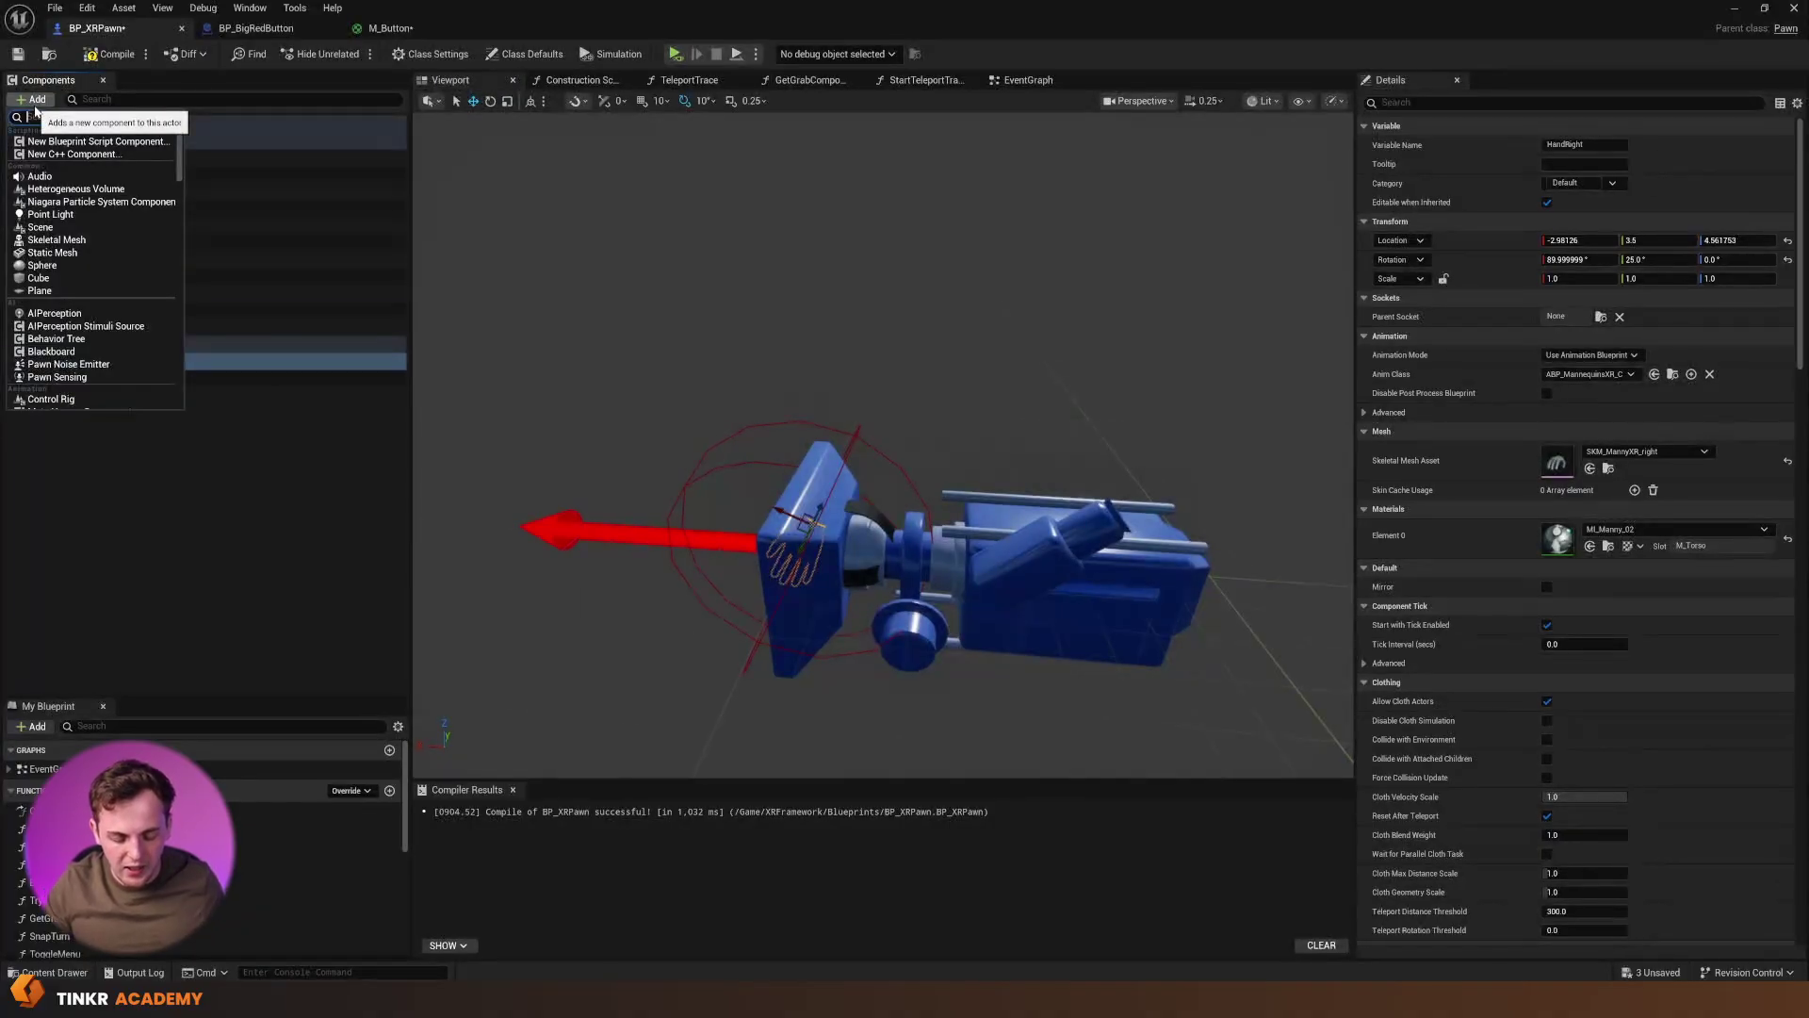
type("sphere")
key("Return")
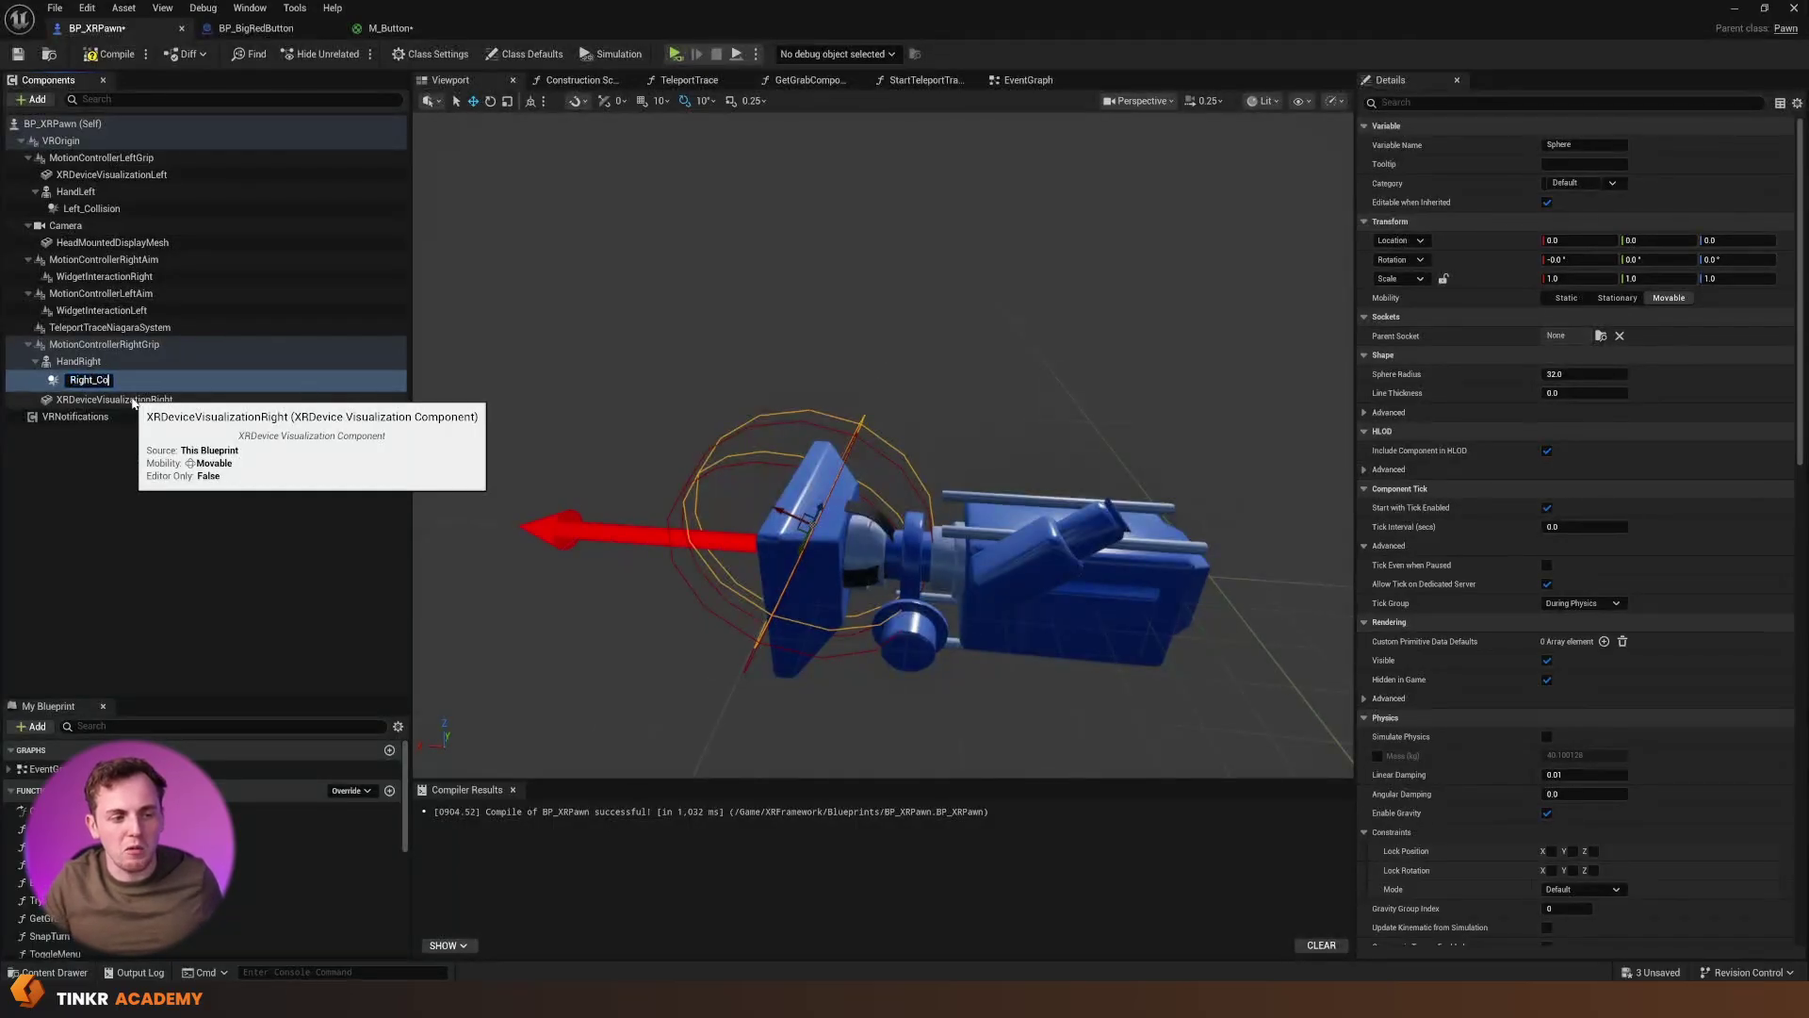
type("ion")
key("Return")
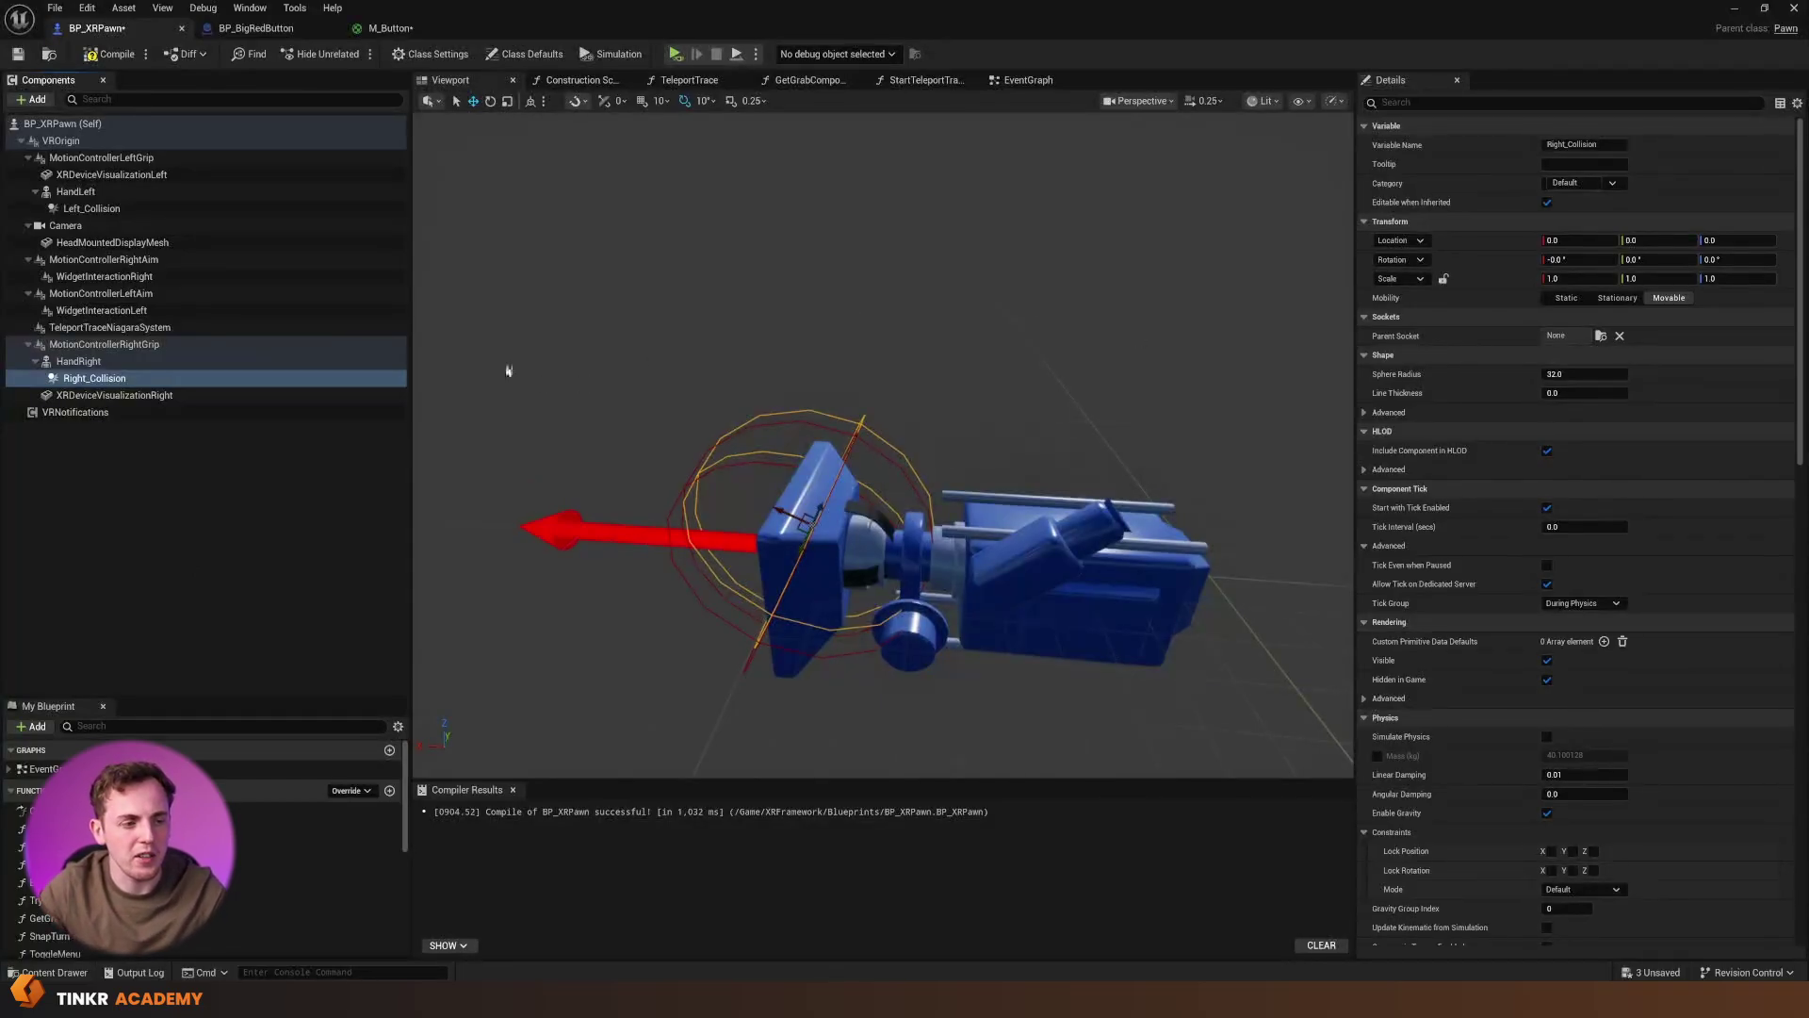
Select both hand collision spheres and set their sphere radius to 8.
left_click(99, 209, "ctrl")
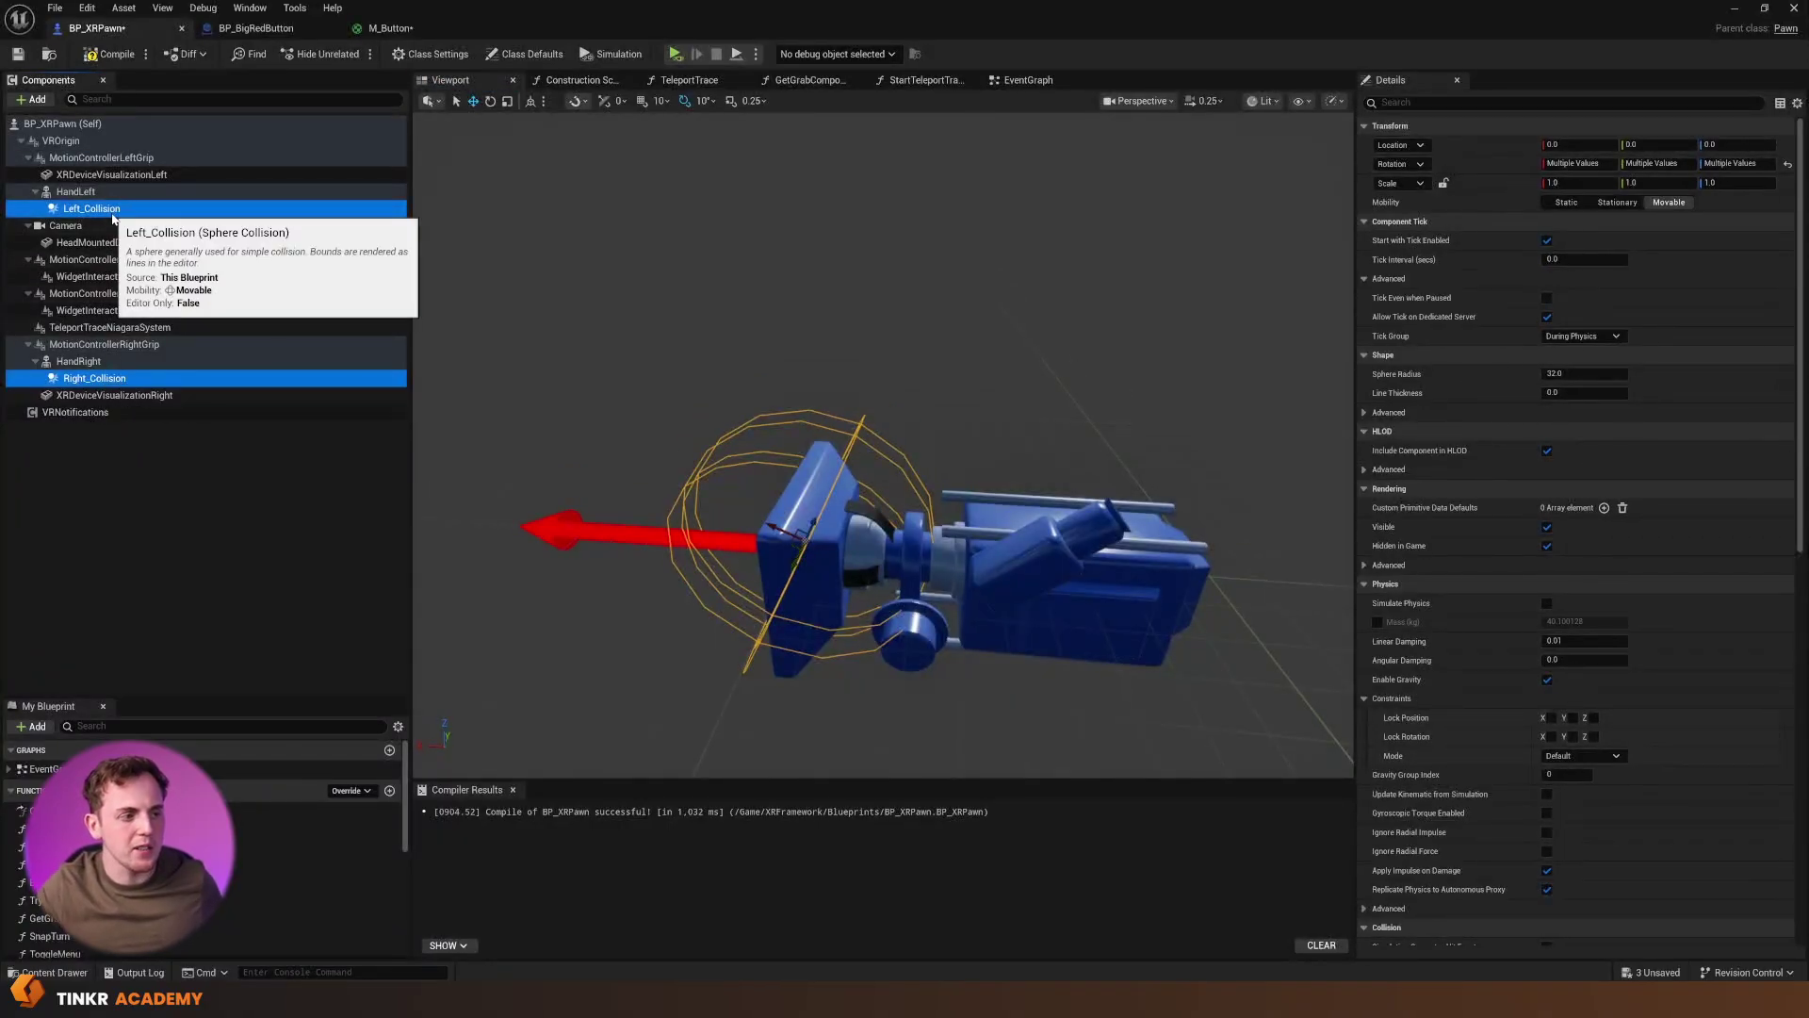
right_click_drag(546, 396, 1007, 521)
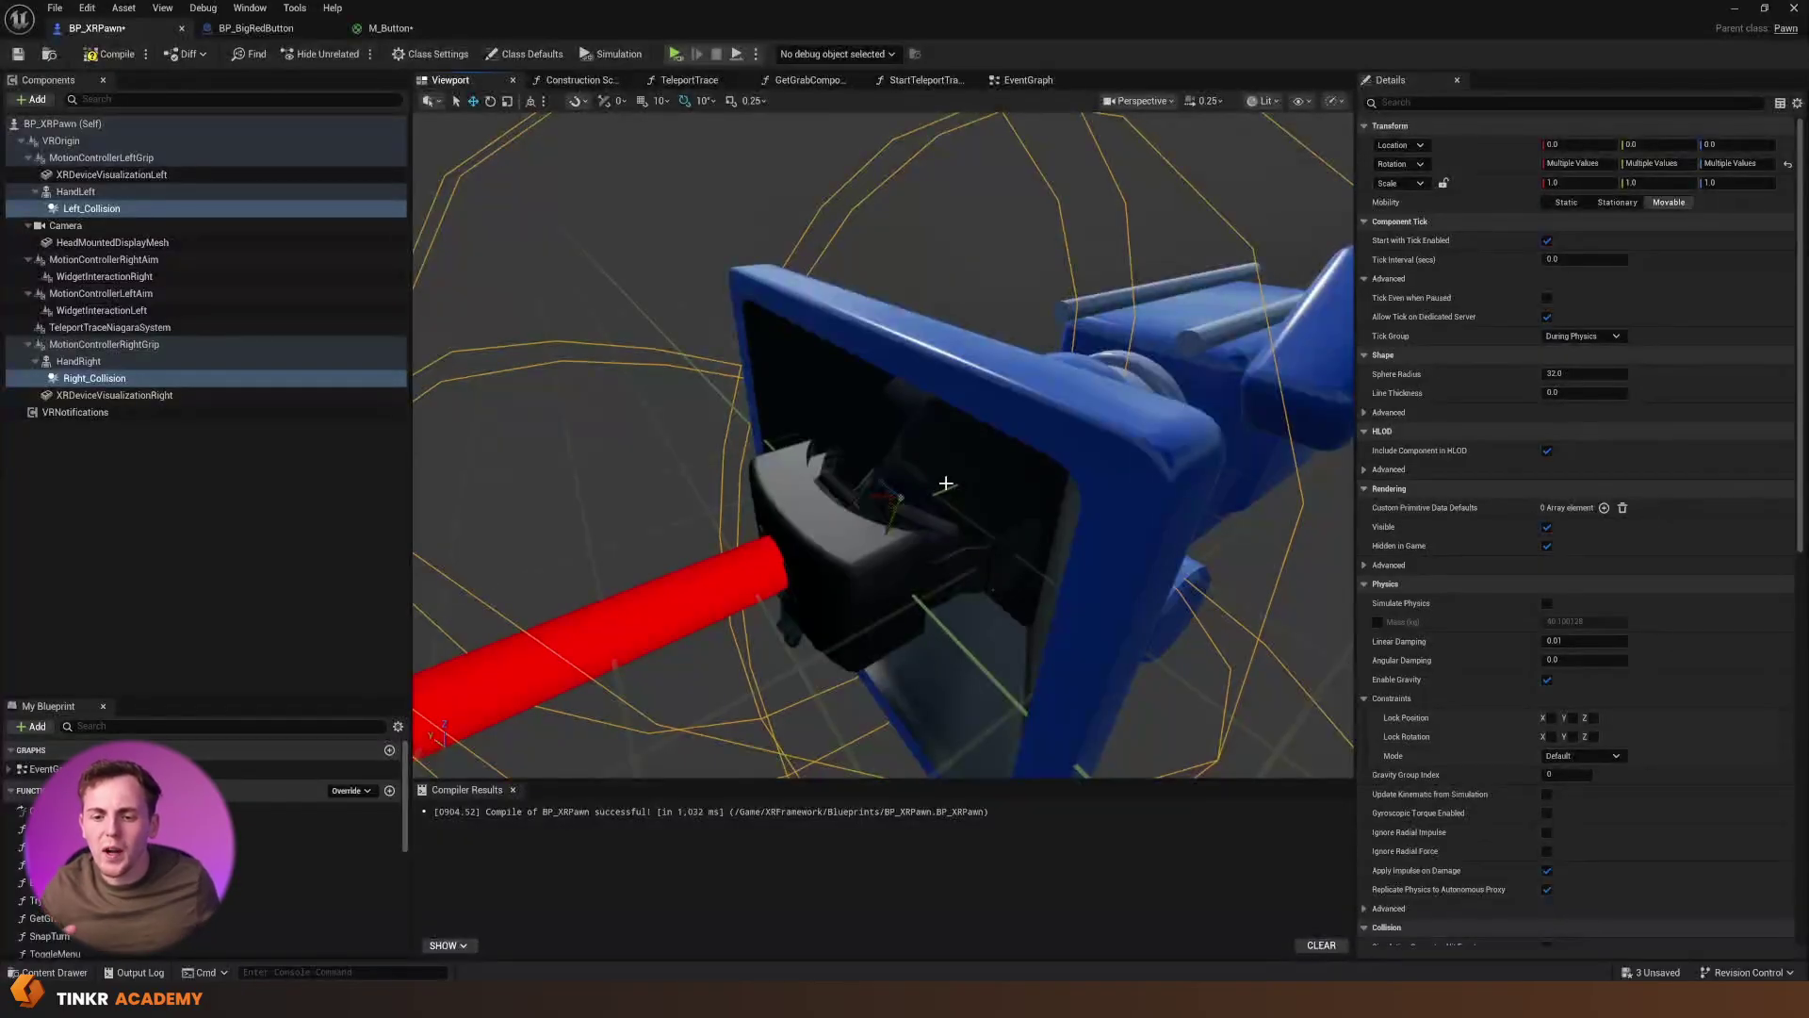
left_click(1556, 373)
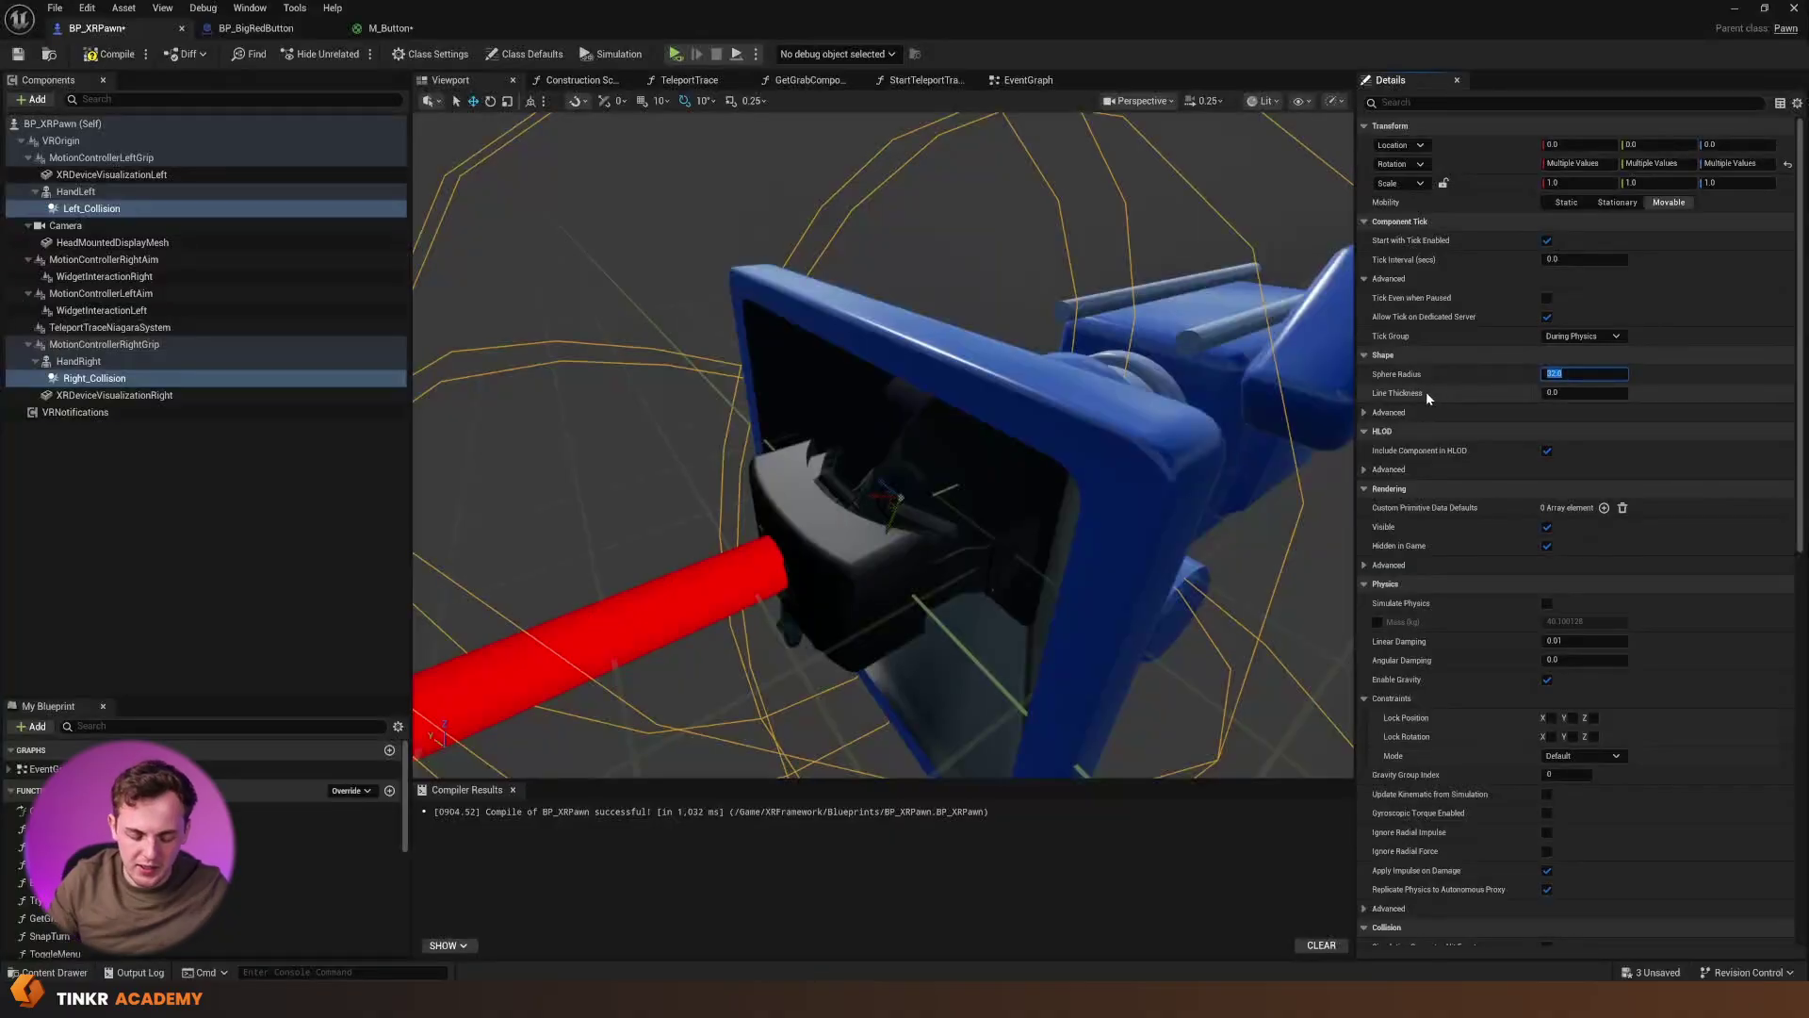
type("8")
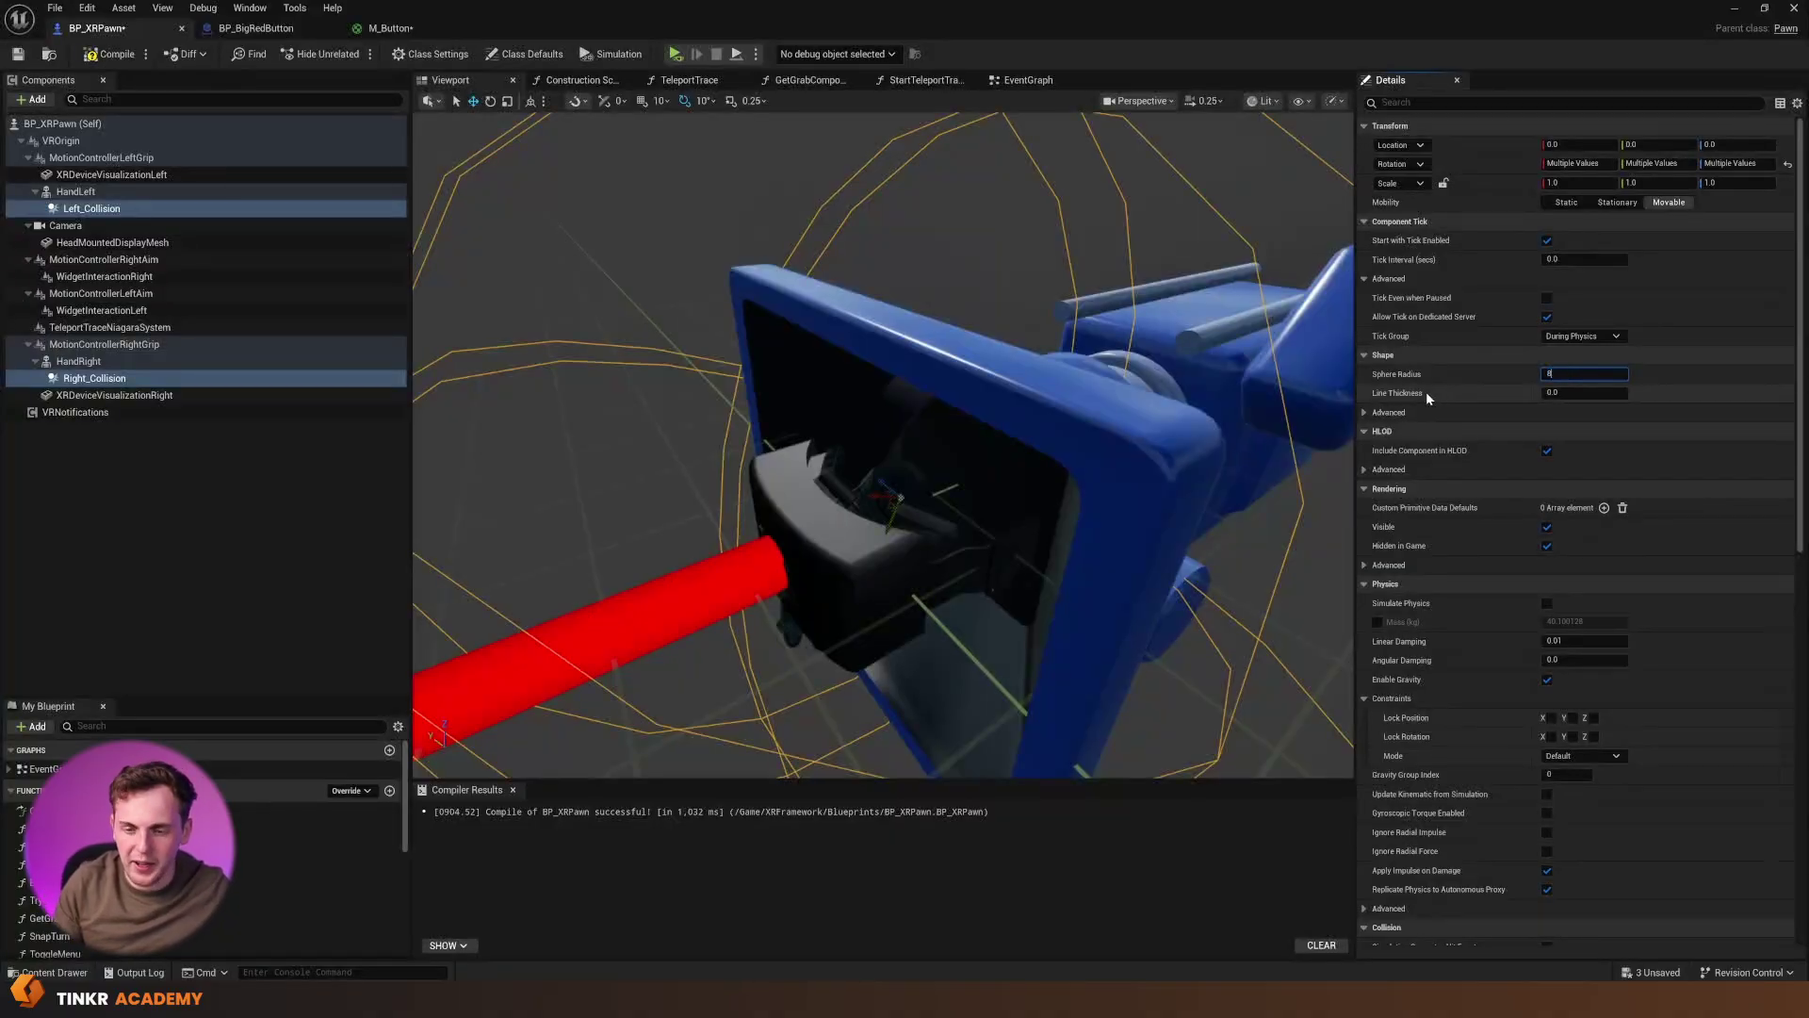
key("Return")
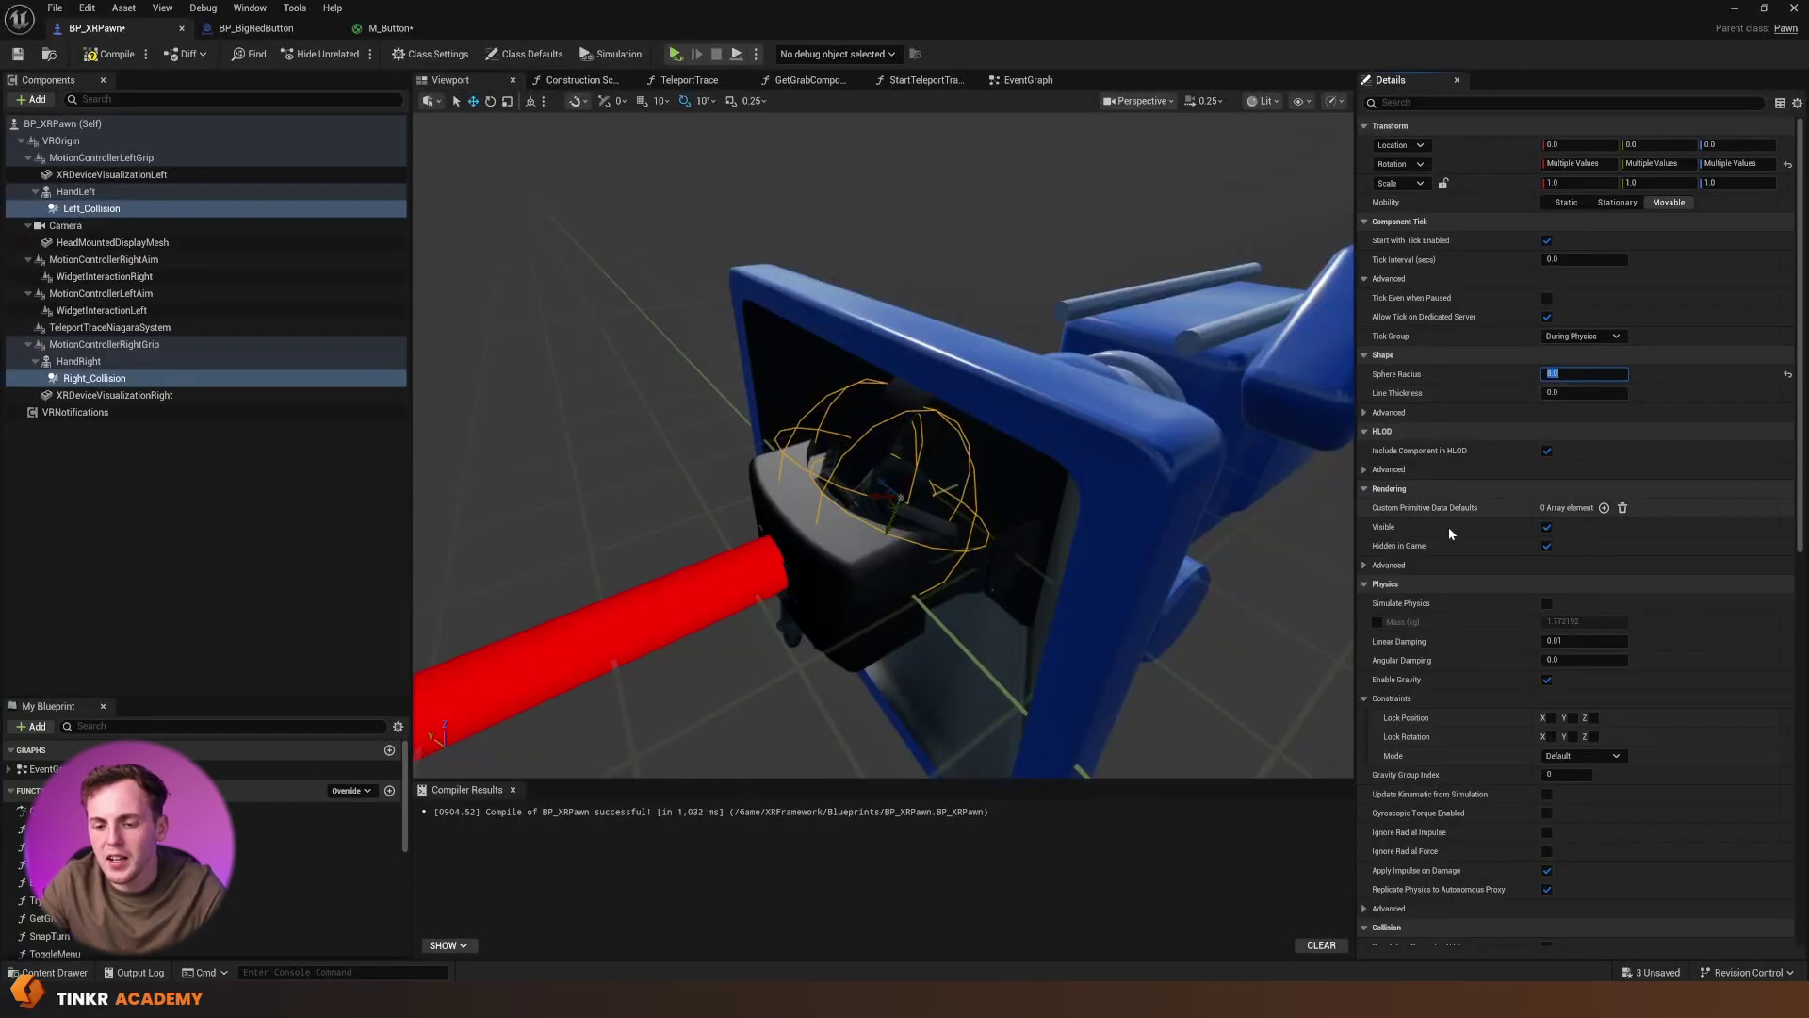
scroll(1449, 526, "down", 2)
scroll(1438, 120, "up", 2)
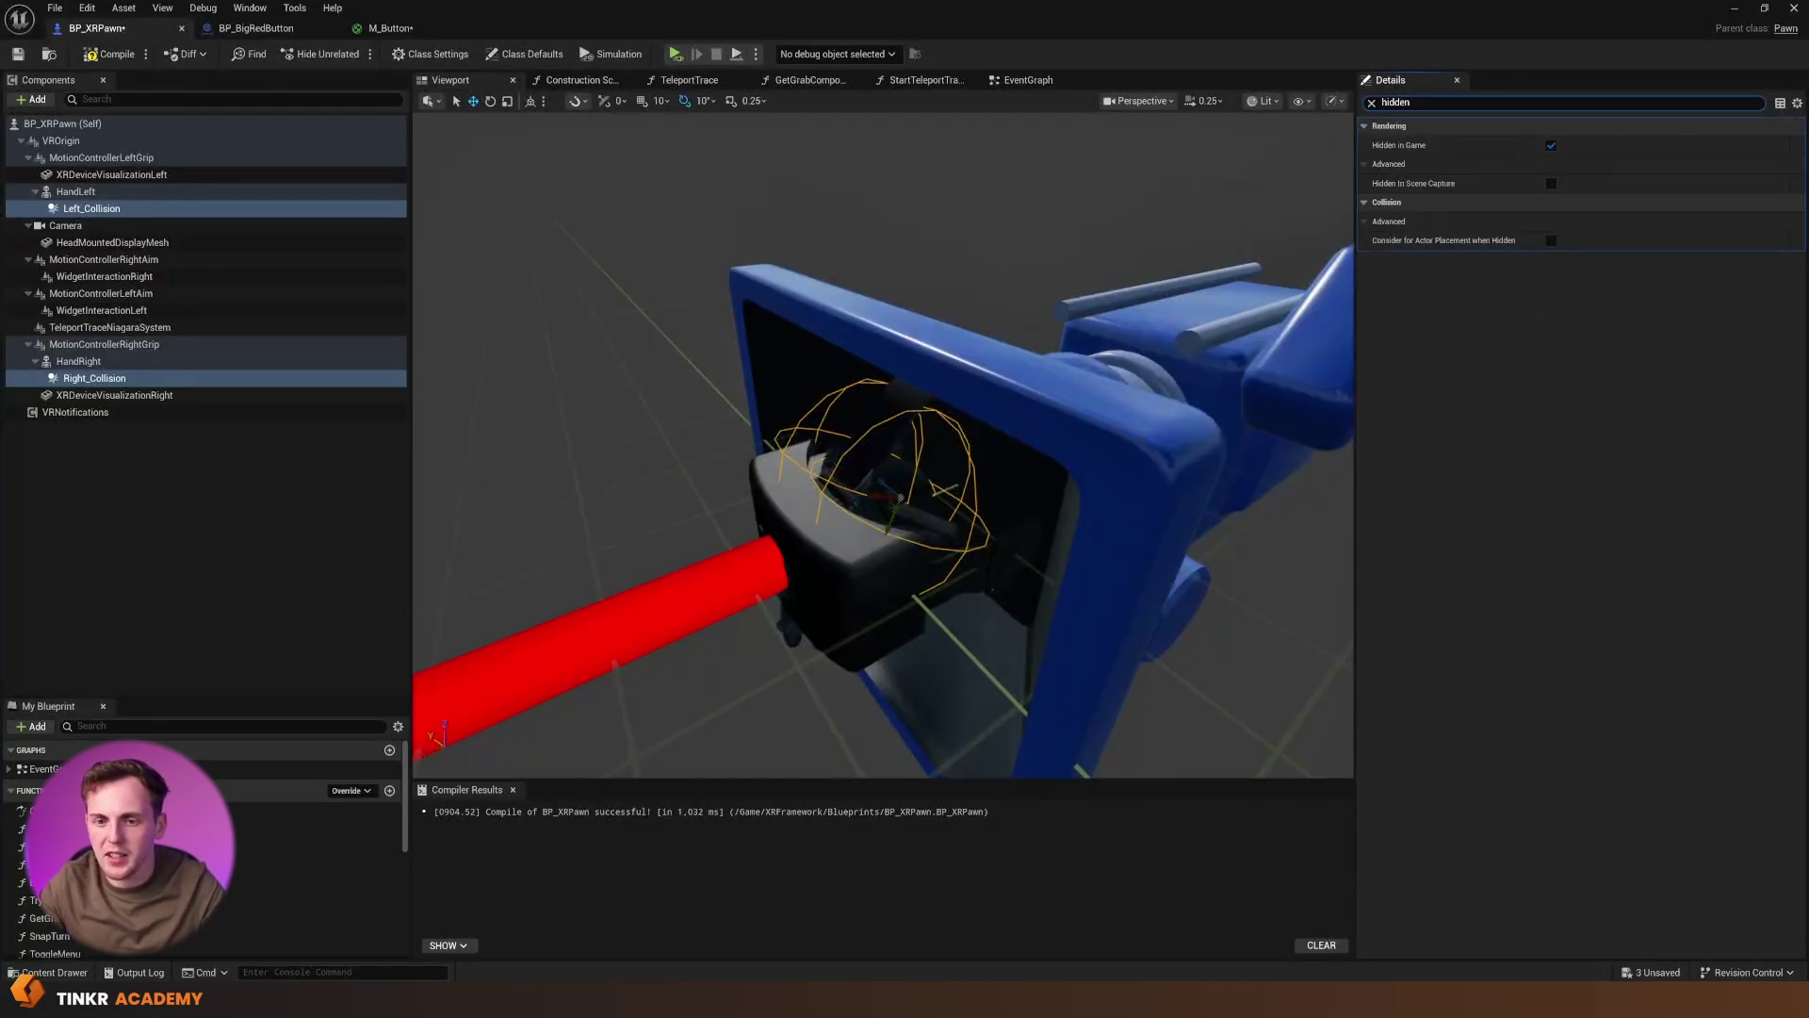
Toggle Hidden in Game for both hand spheres, then compile and save BP_XRPawn.
left_click(1551, 148)
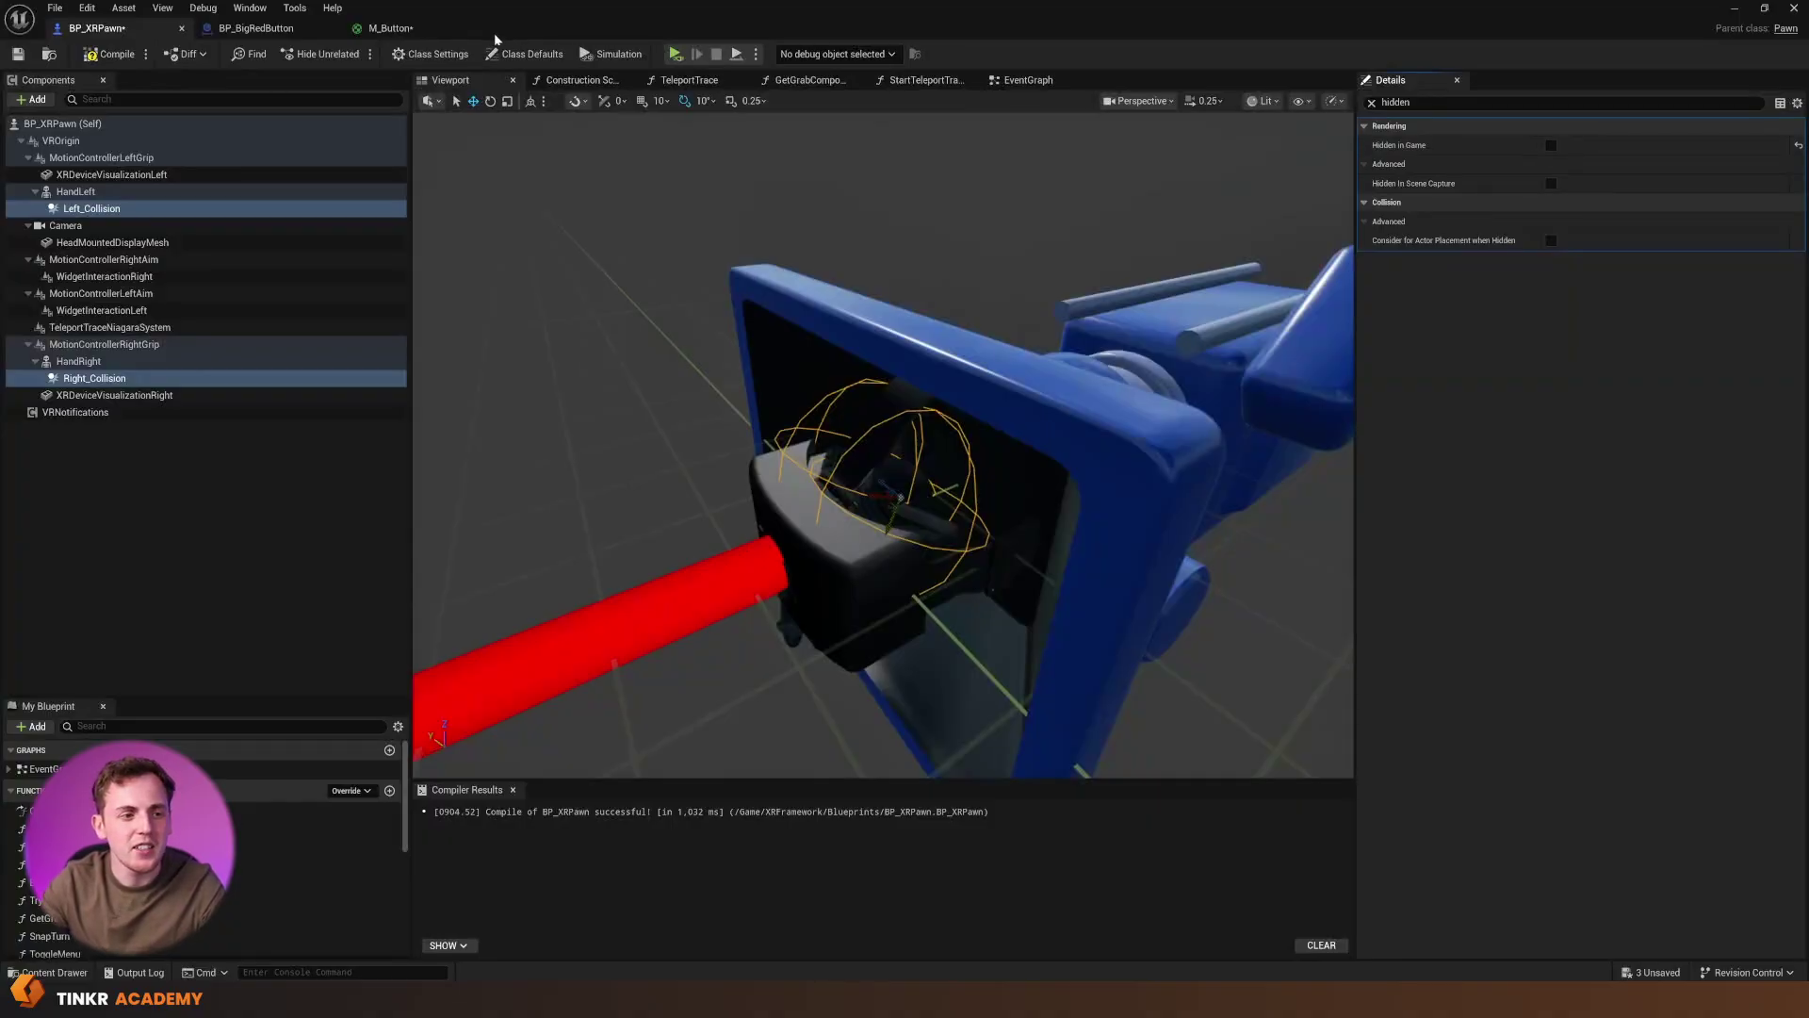
left_click(18, 54)
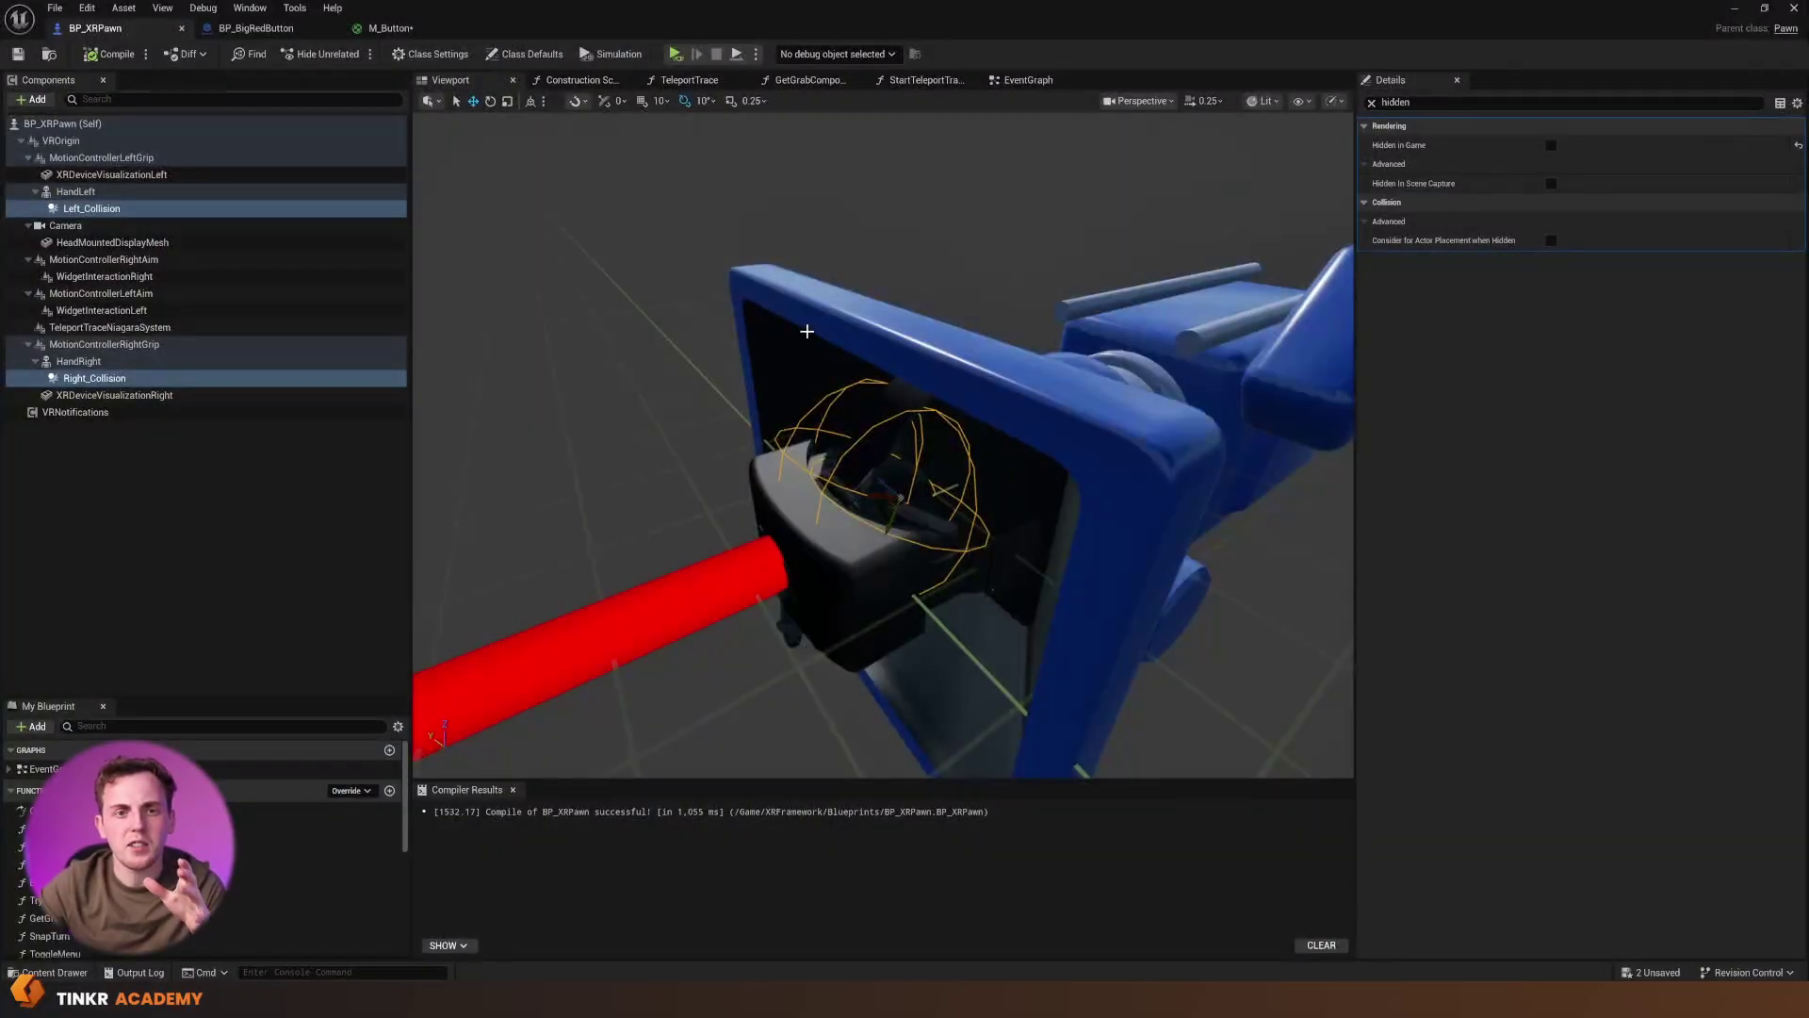
Clear the Details filter and set both spheres' Location Y to 8.0.
left_click(1371, 103)
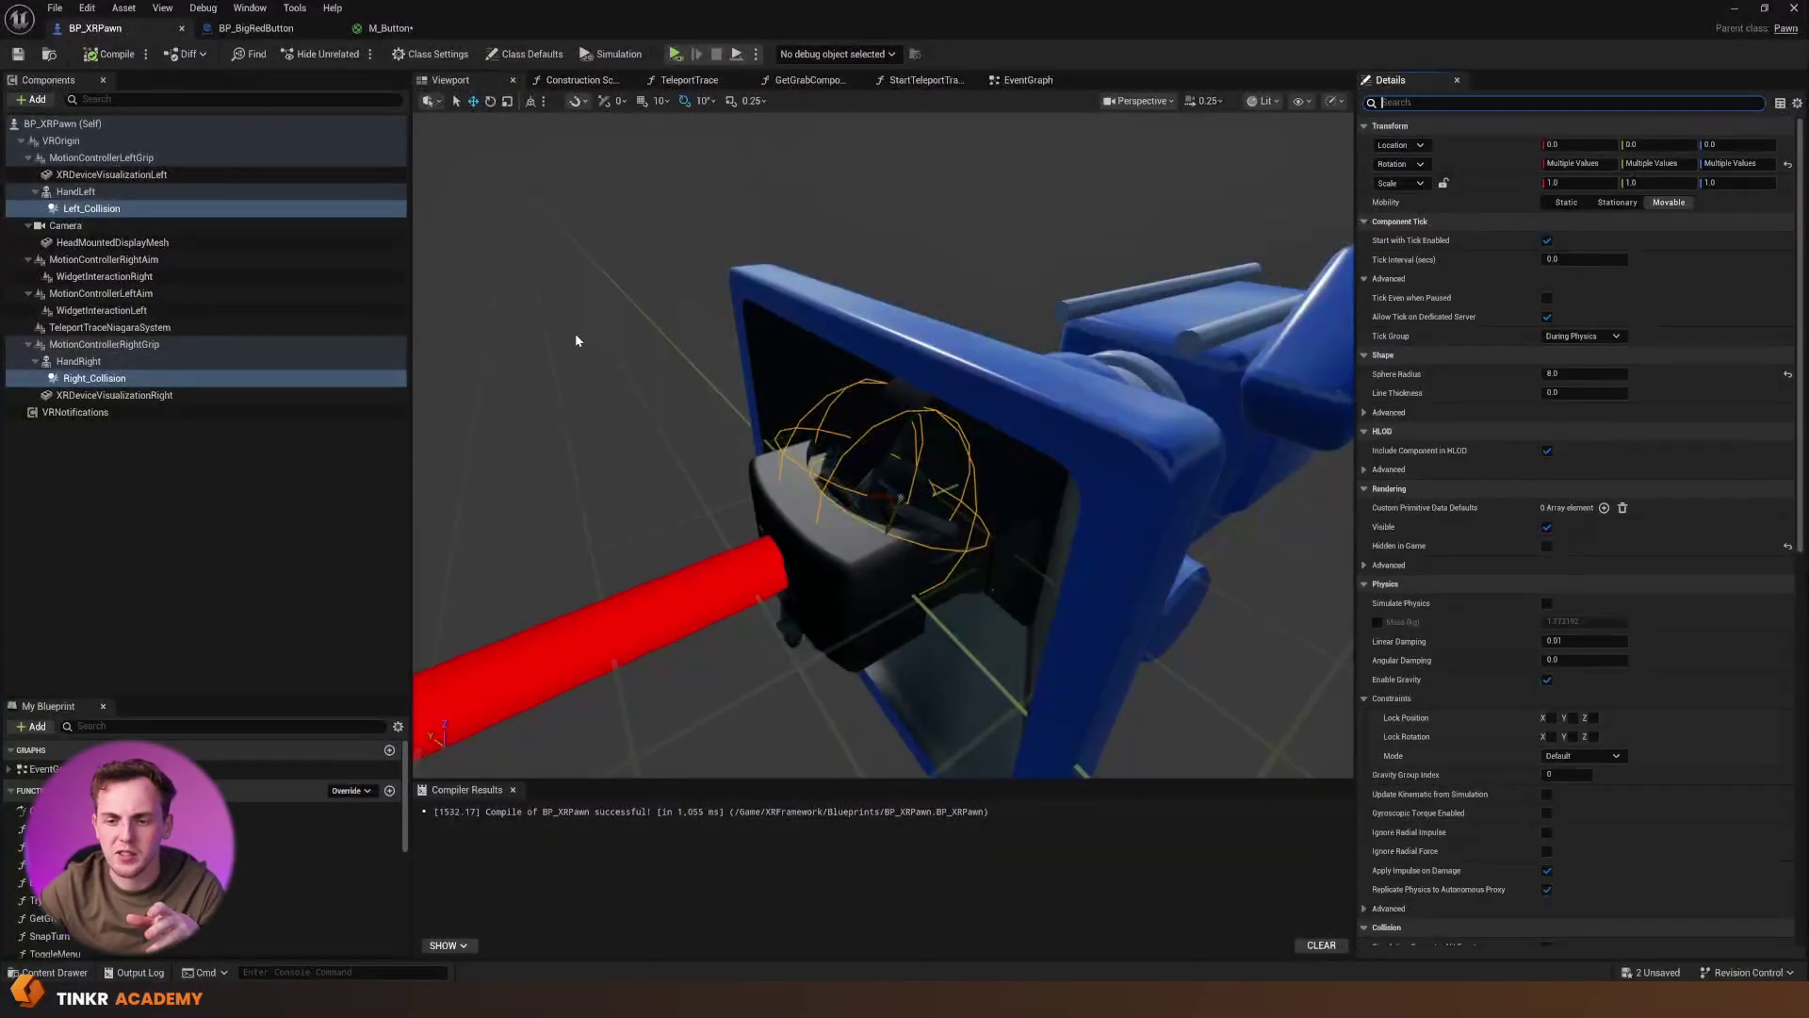
left_click(1658, 145)
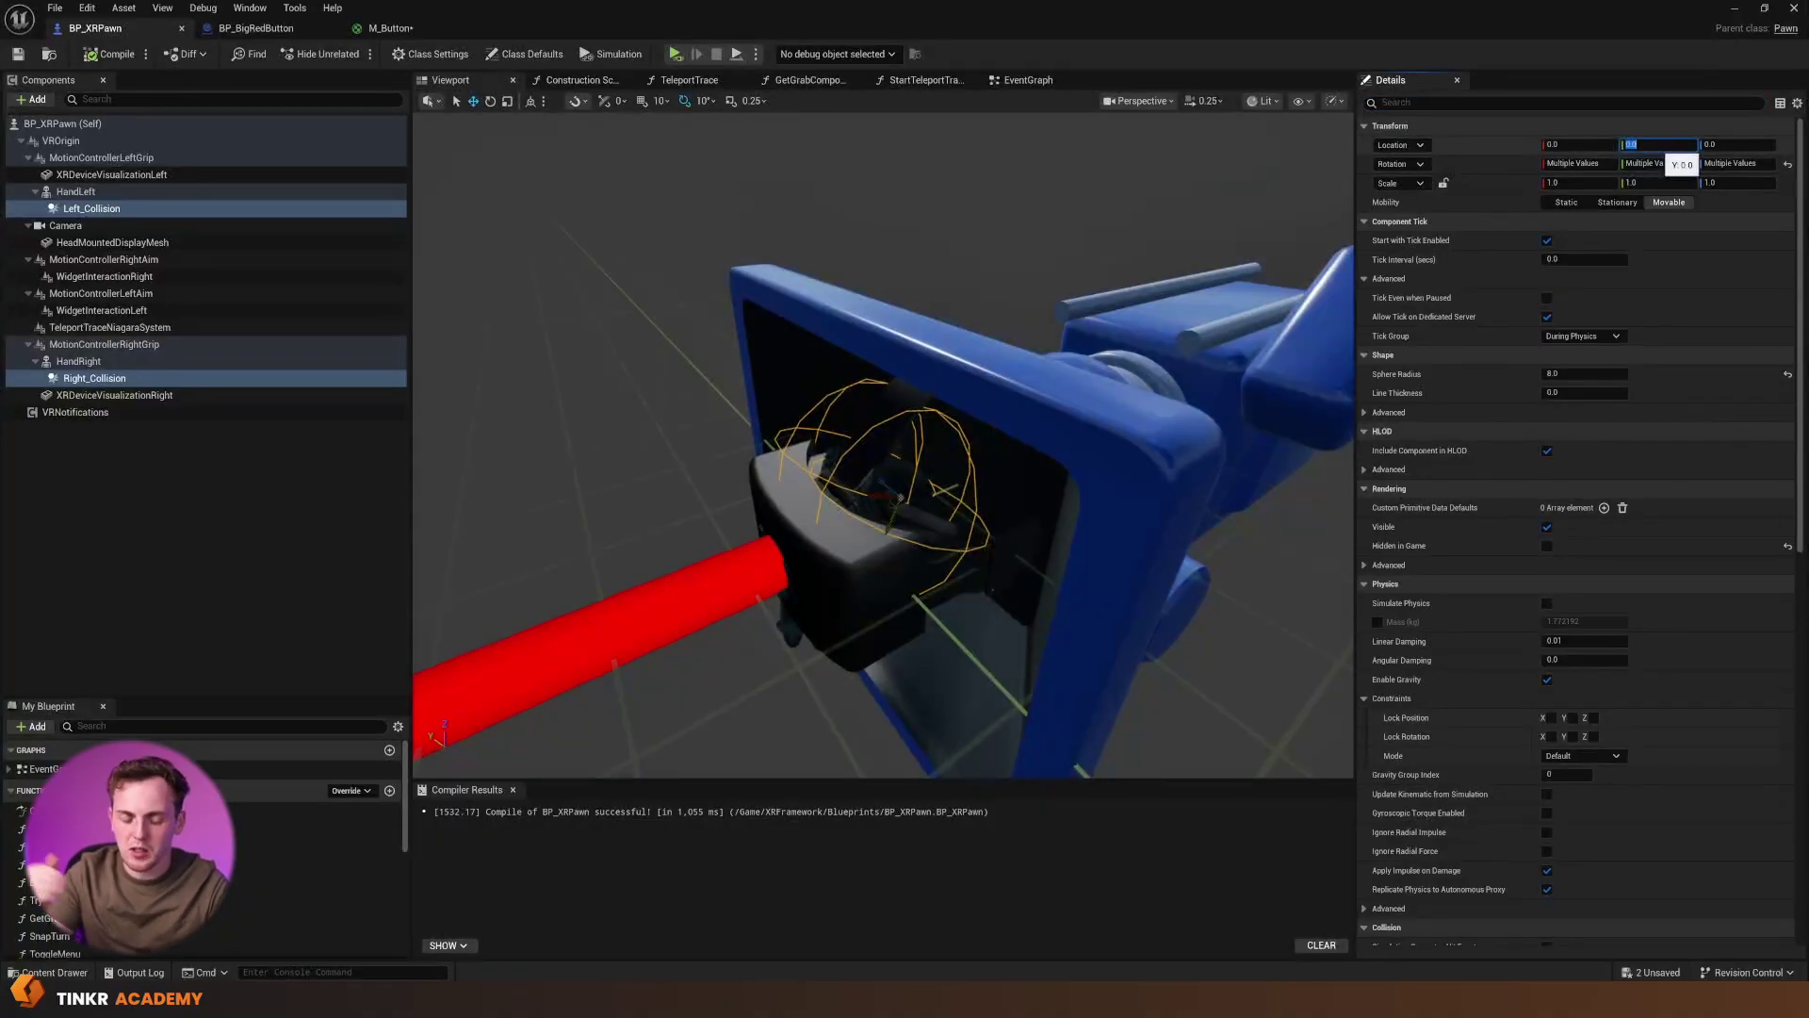
key("Return")
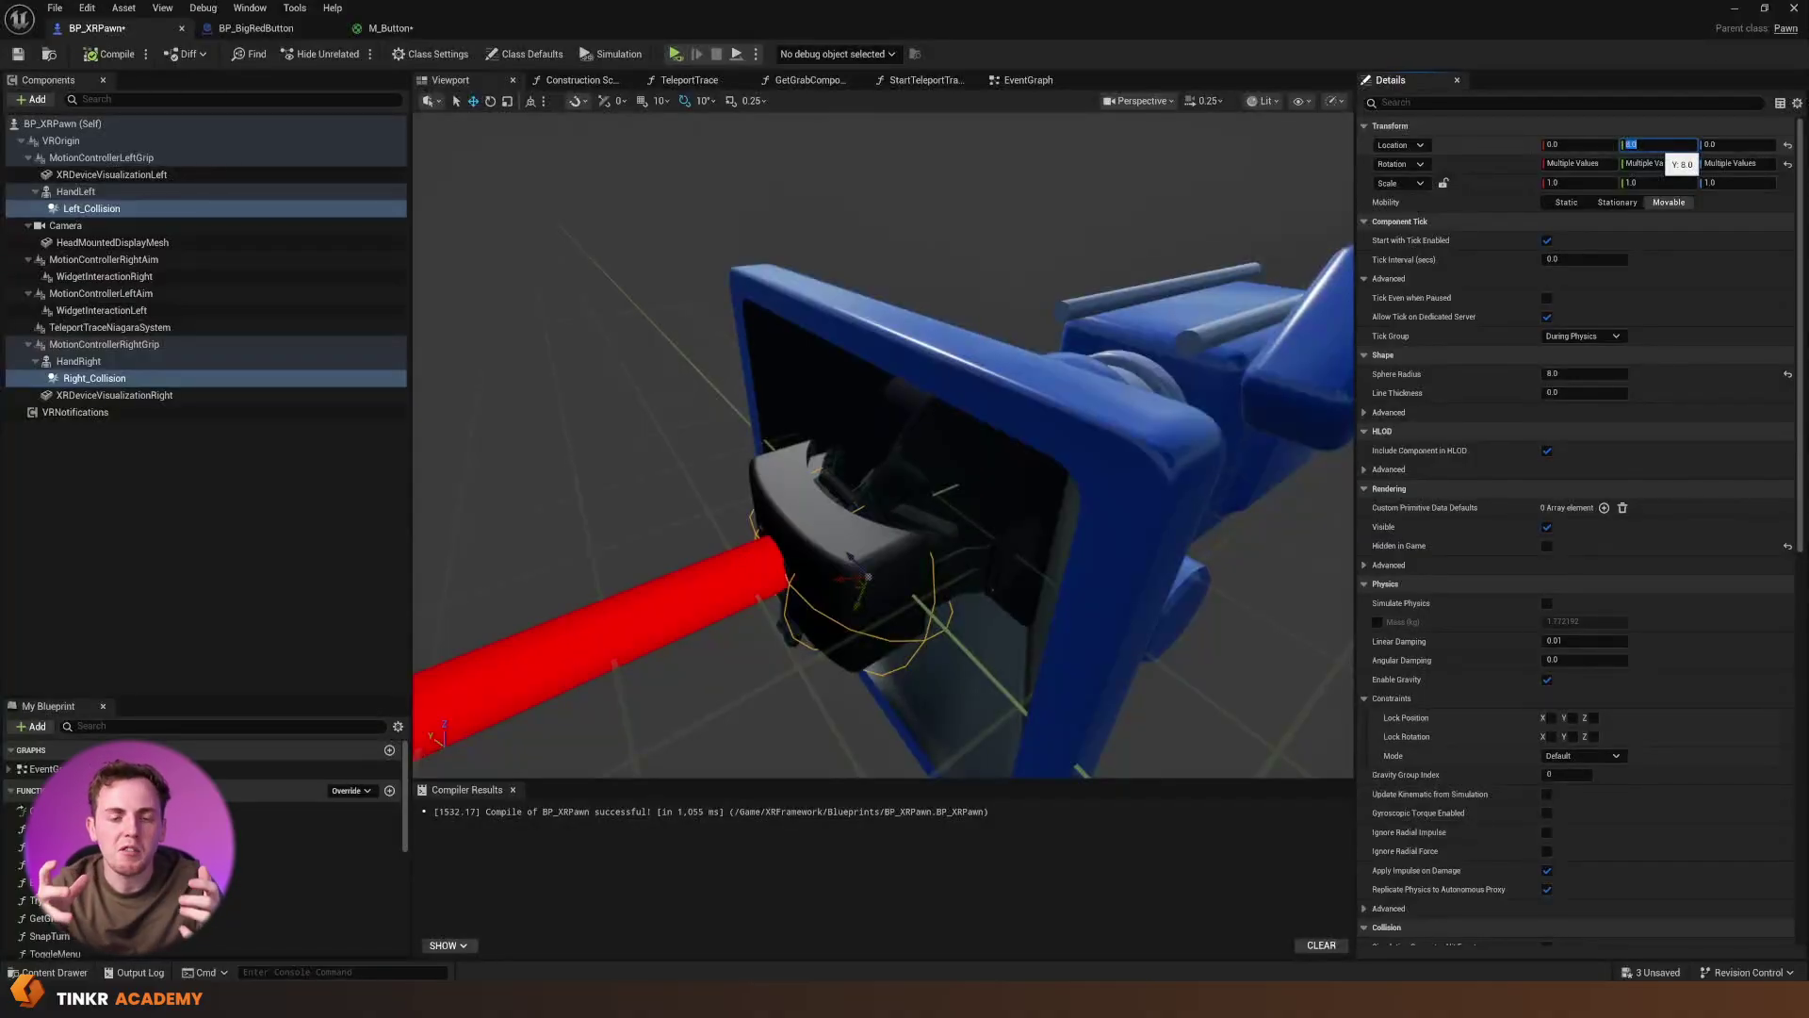
key("Return")
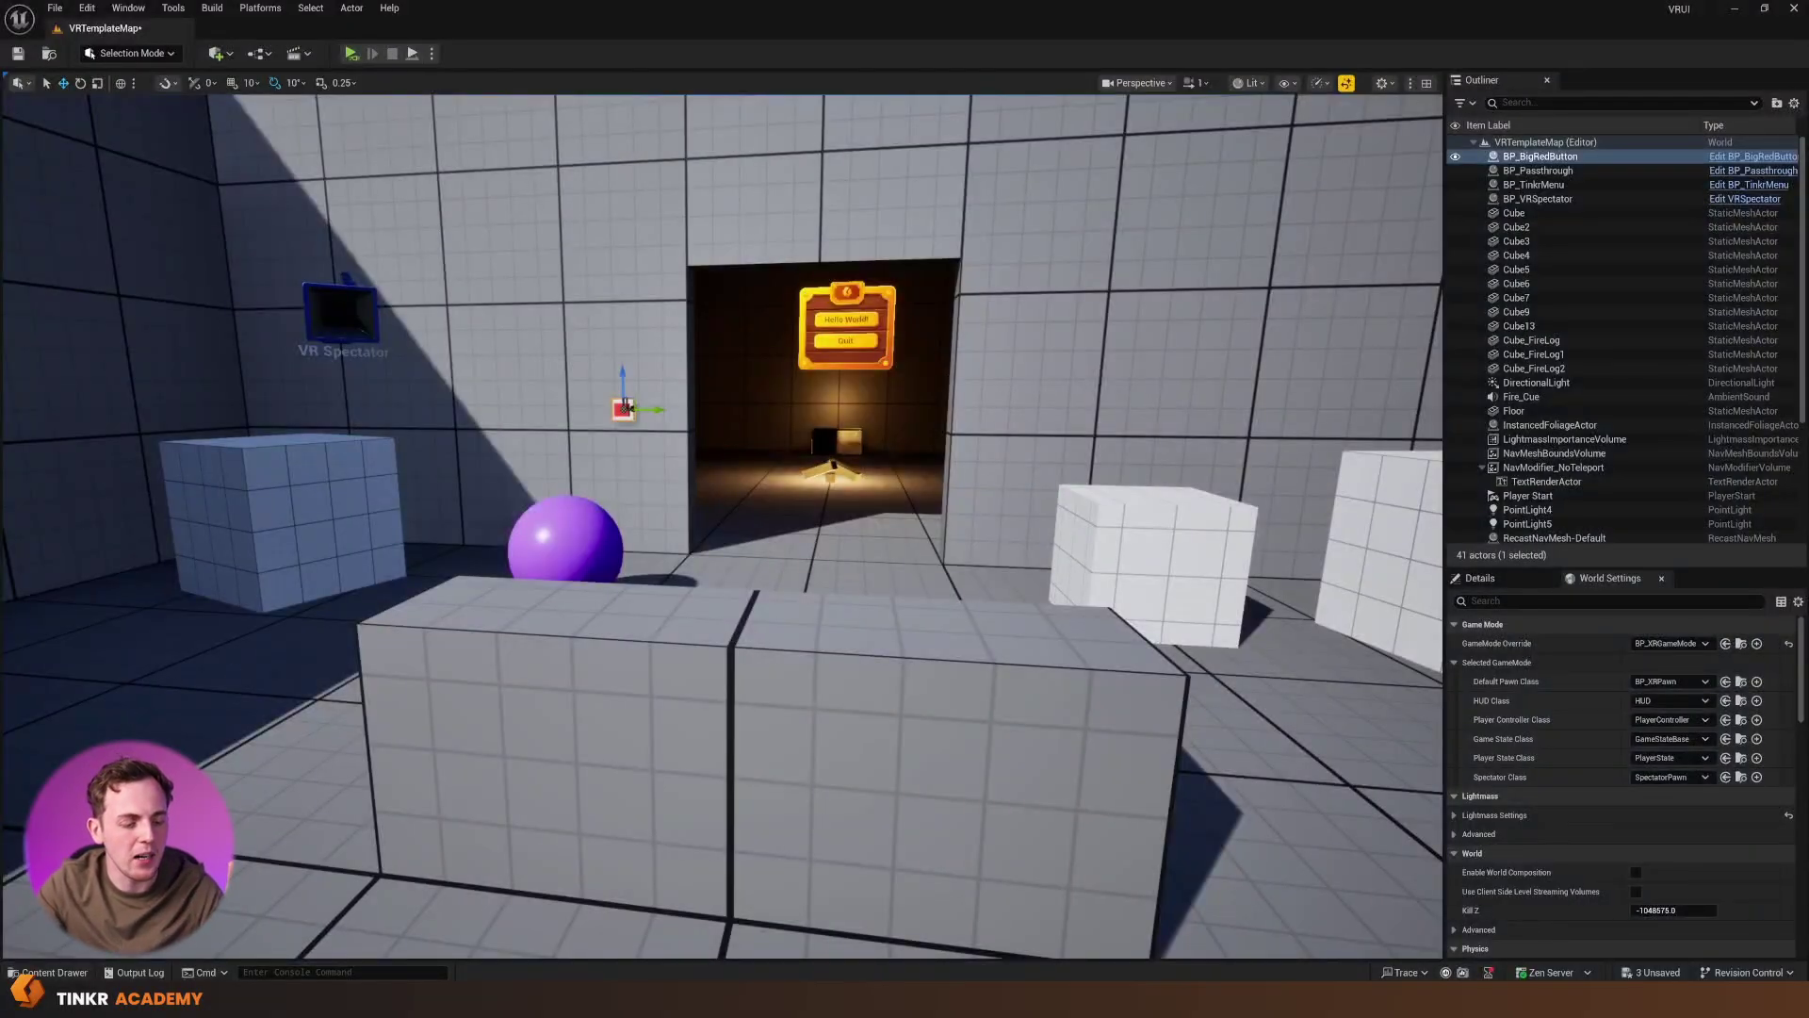
Create an Actor blueprint class named BP_PlayerButton in the Content Drawer.
key("ctrl+space")
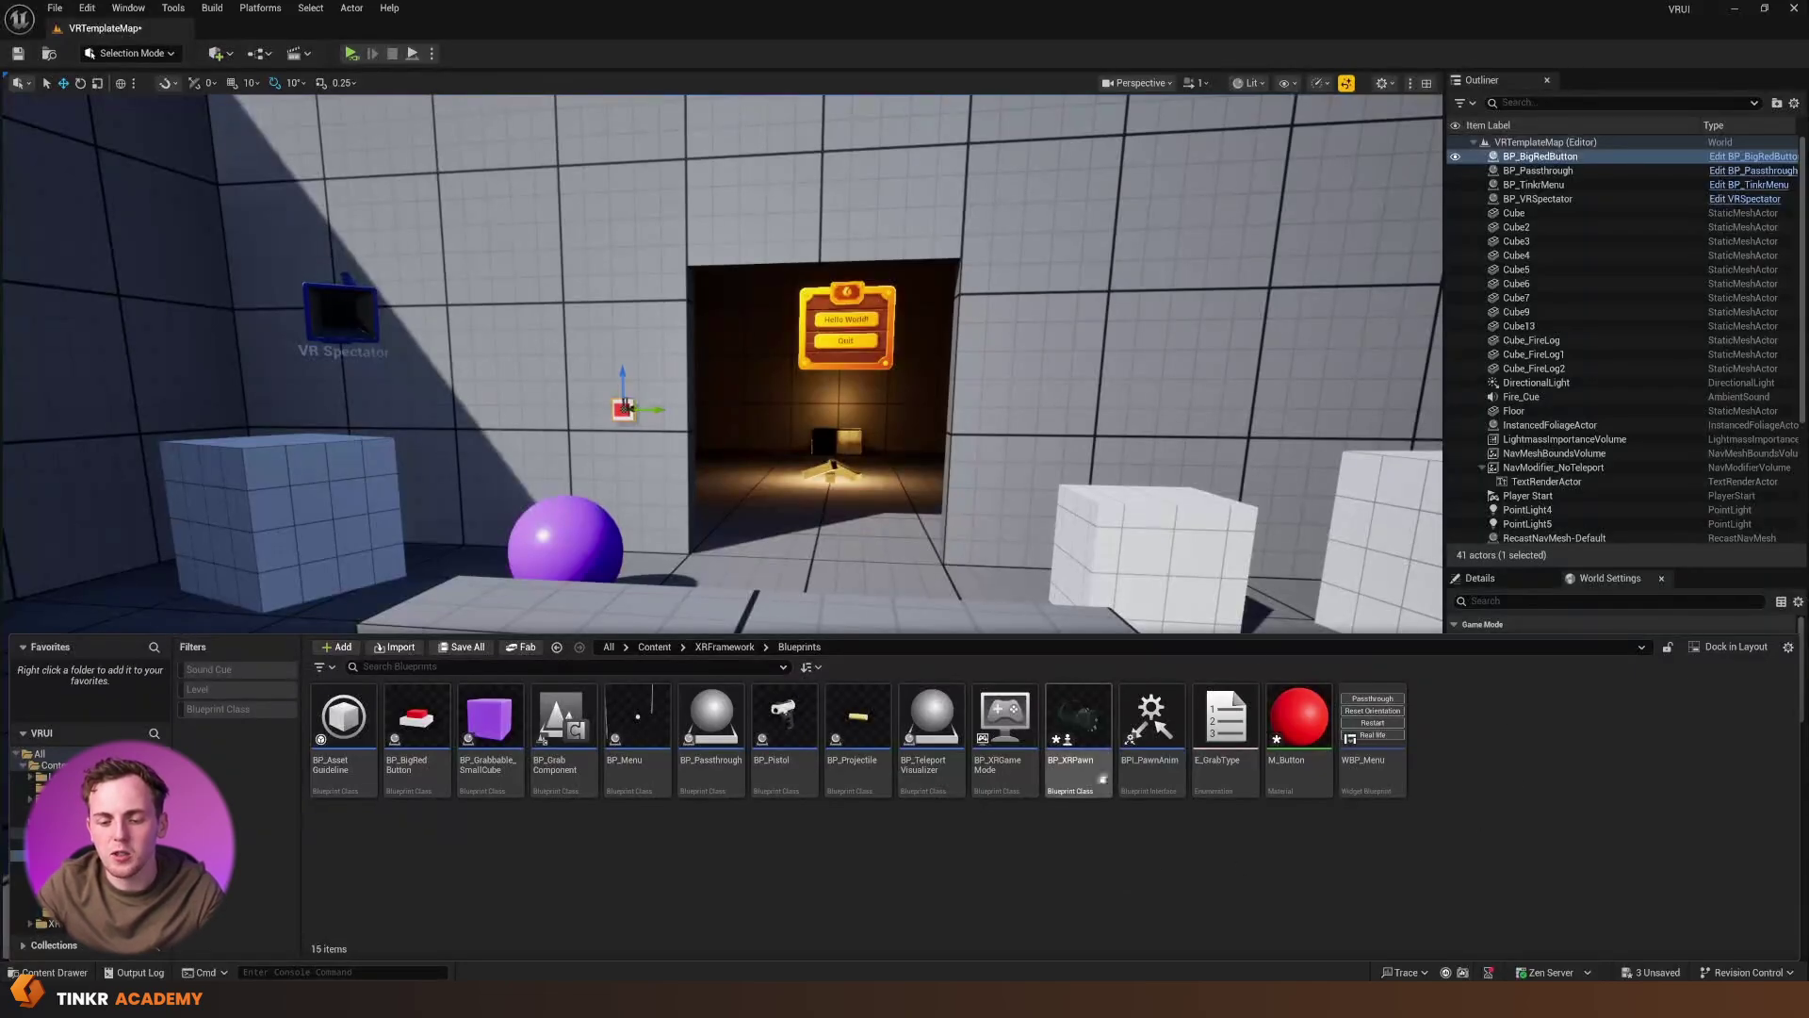
right_click(1446, 739)
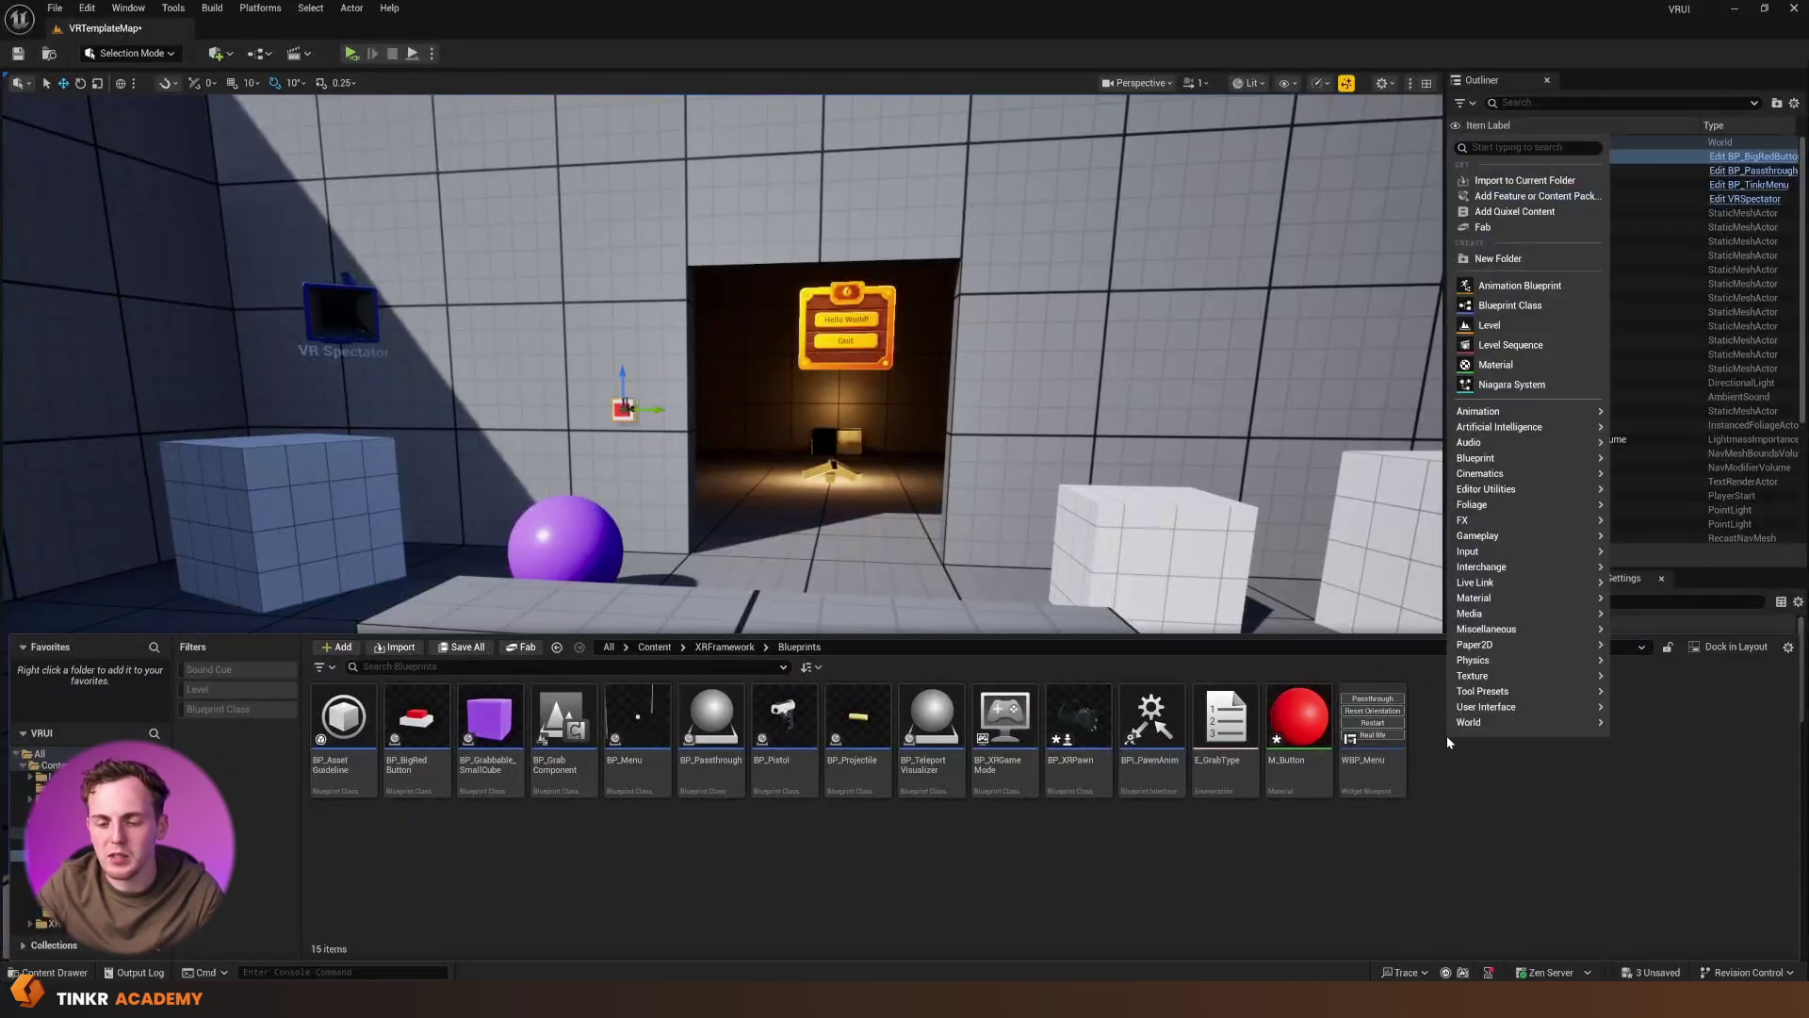
left_click(1477, 306)
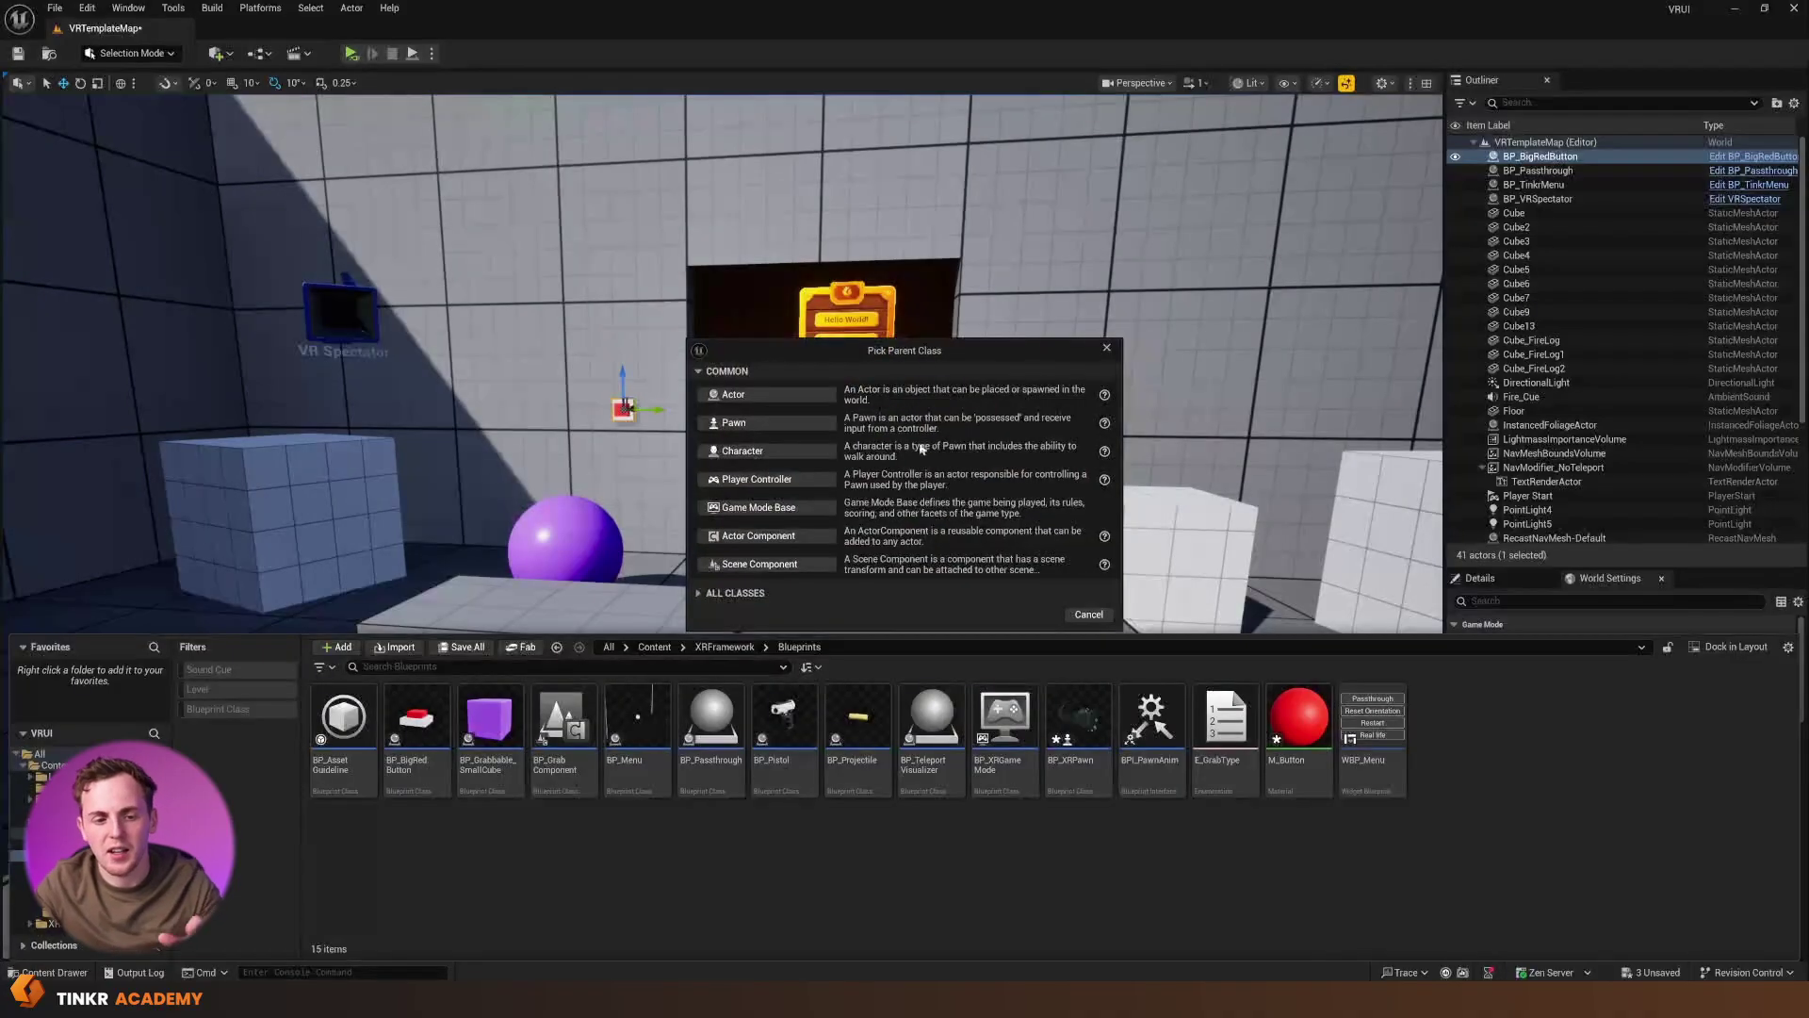
left_click(767, 394)
type("BP")
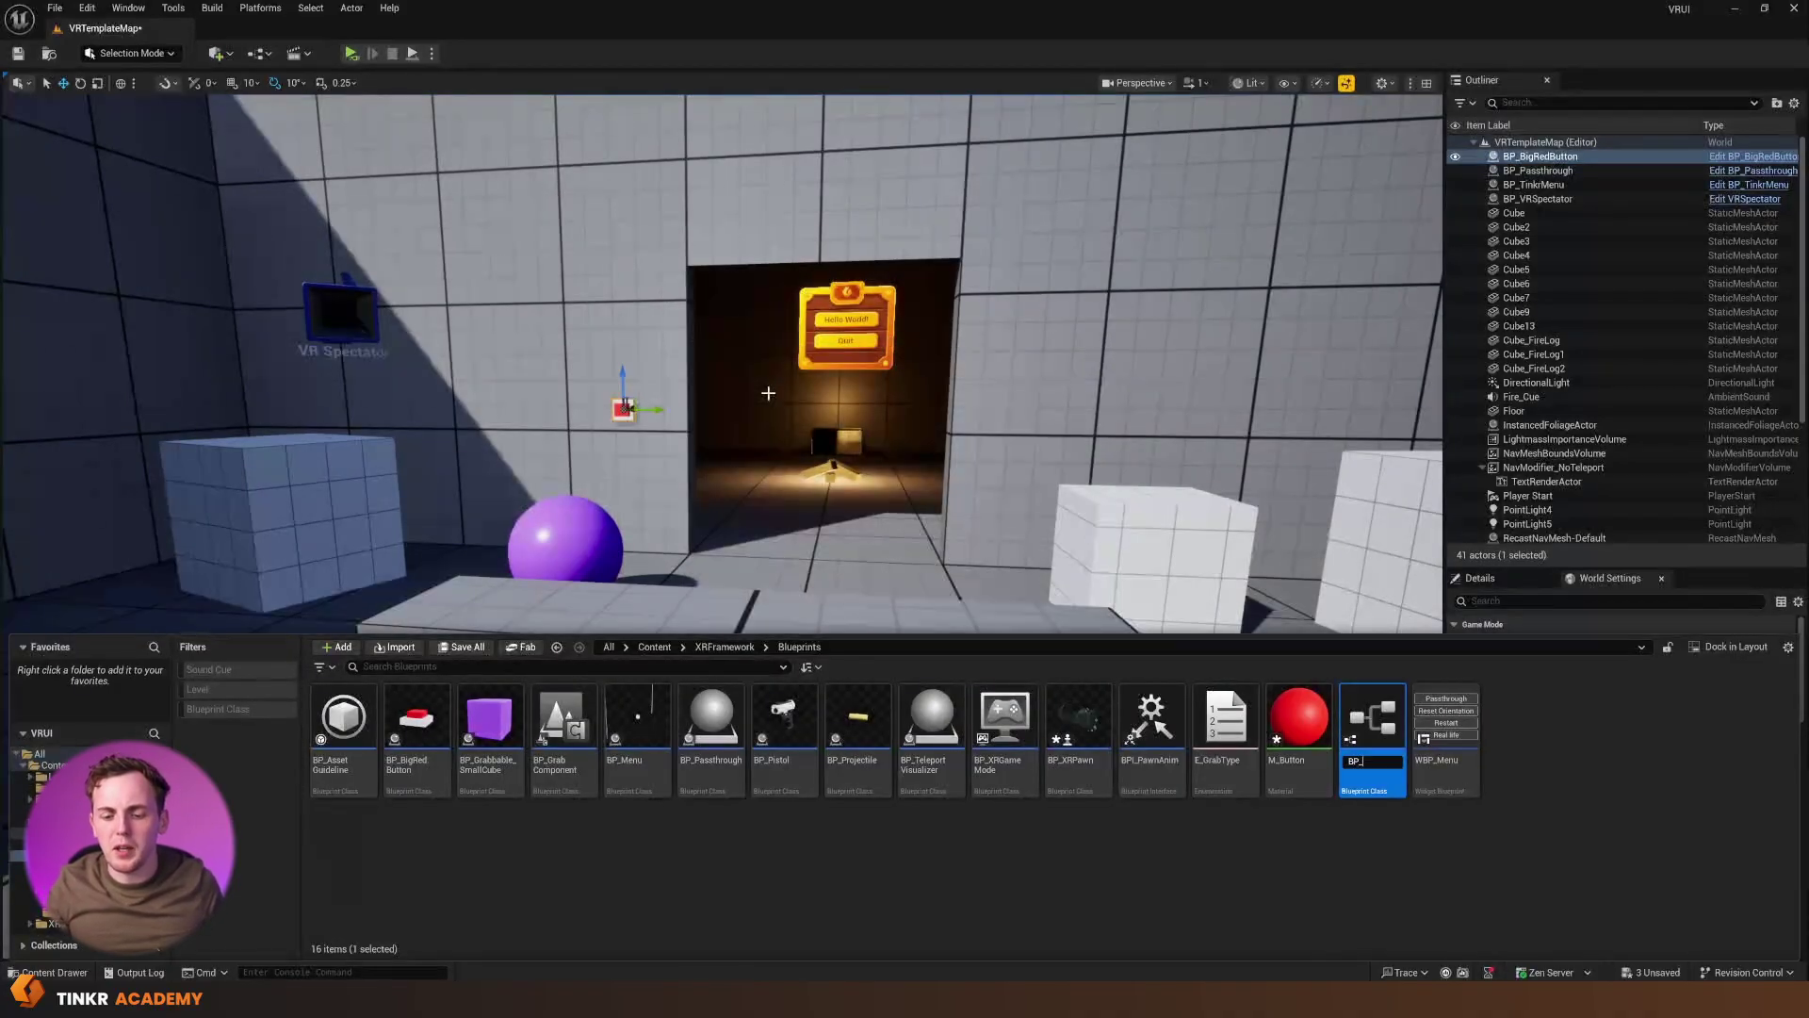
type("_PlayerButton")
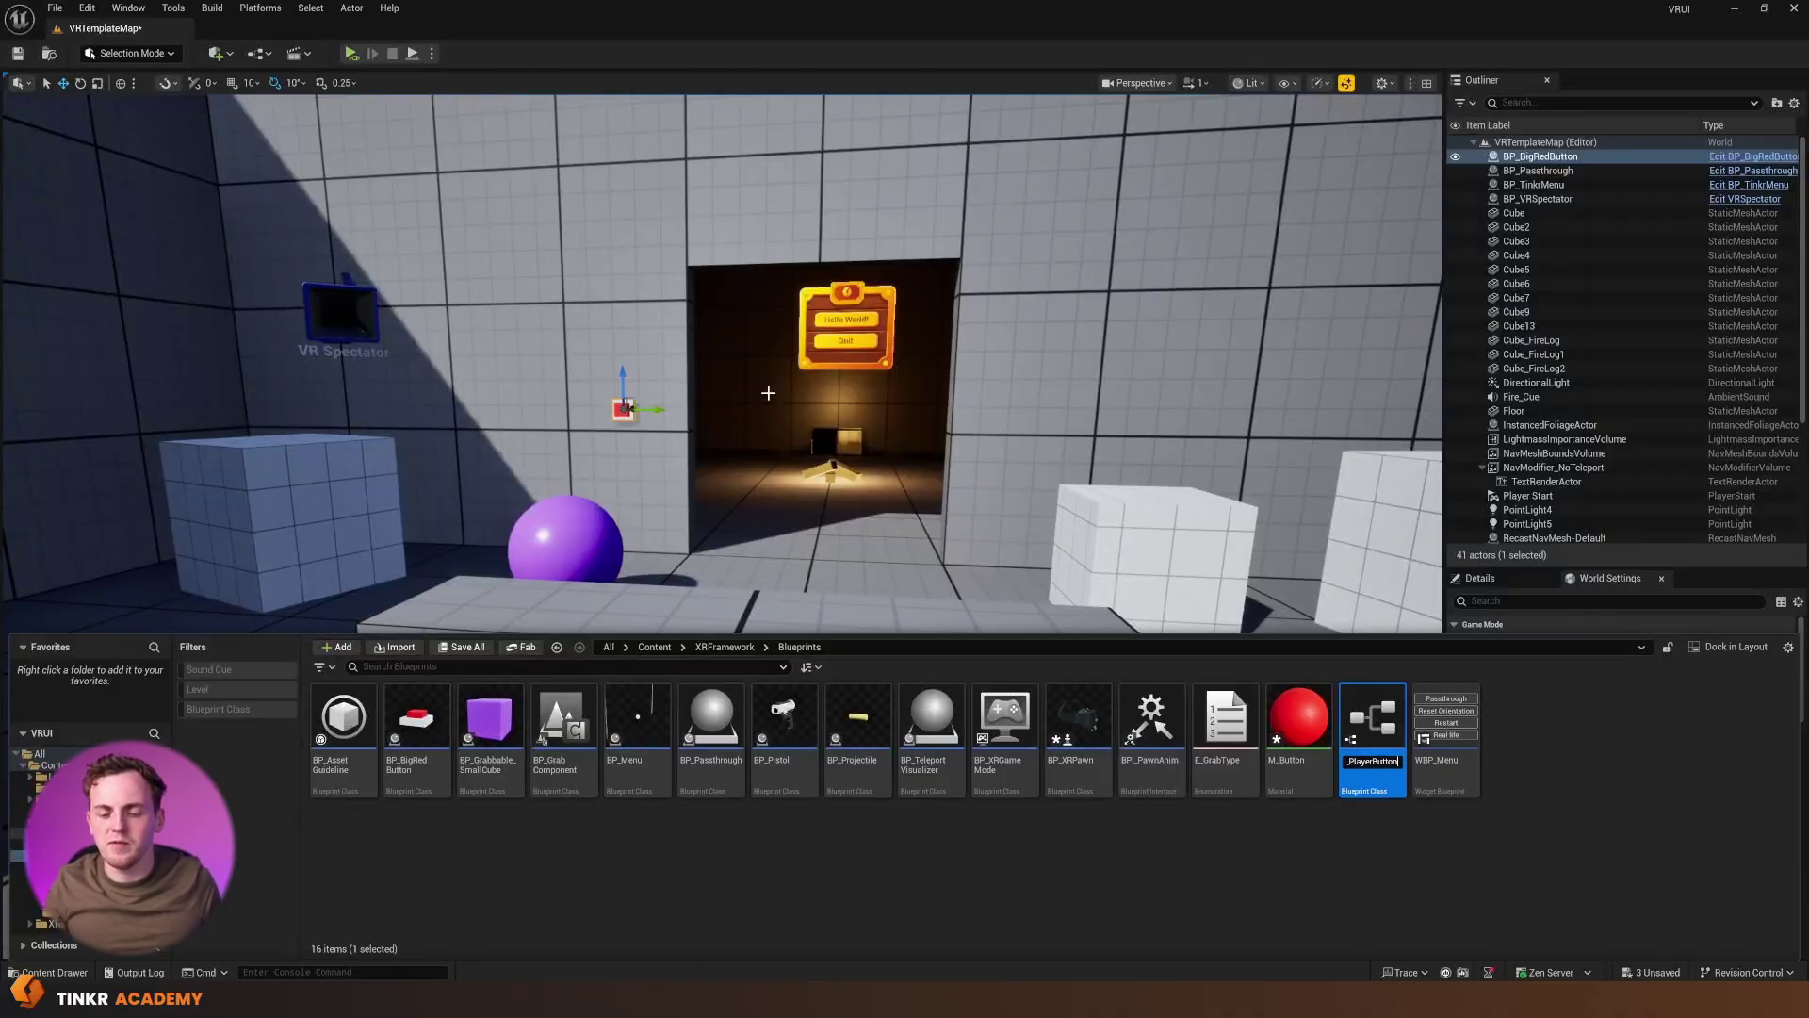
key("Return")
key("Return")
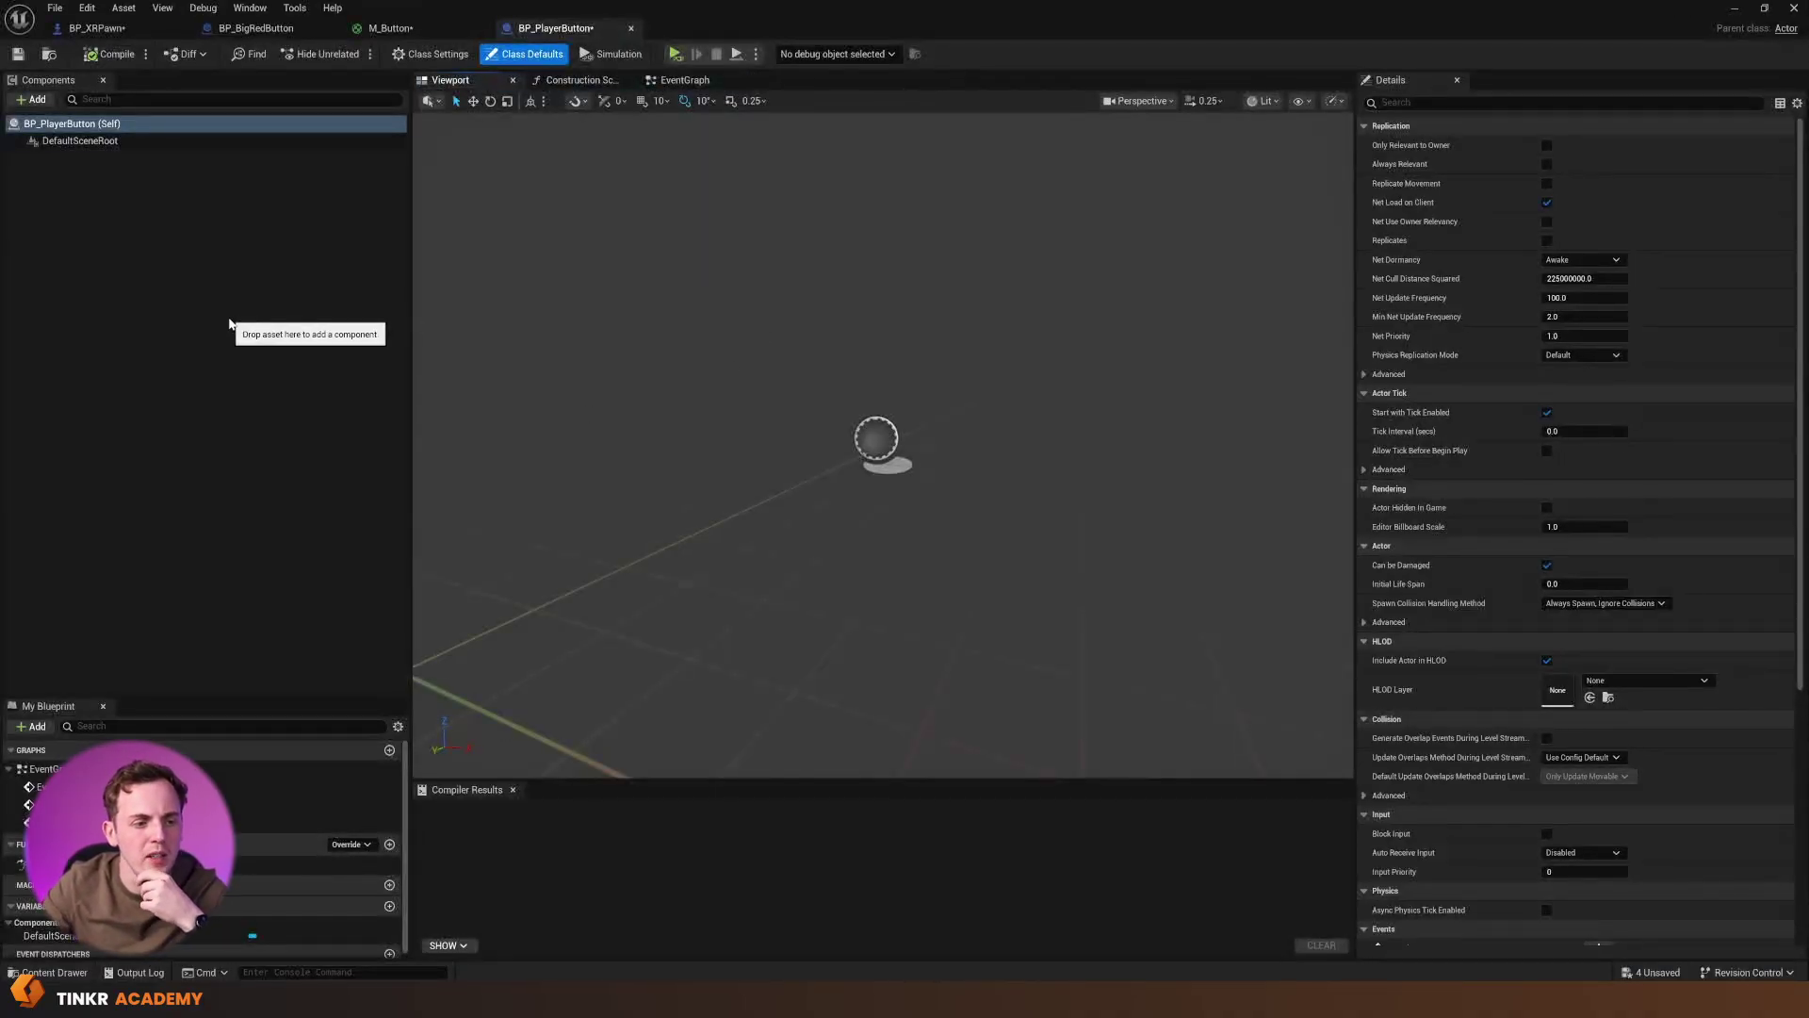
Add a Cube component under DefaultSceneRoot and rename it Button_Foundation.
left_click(36, 99)
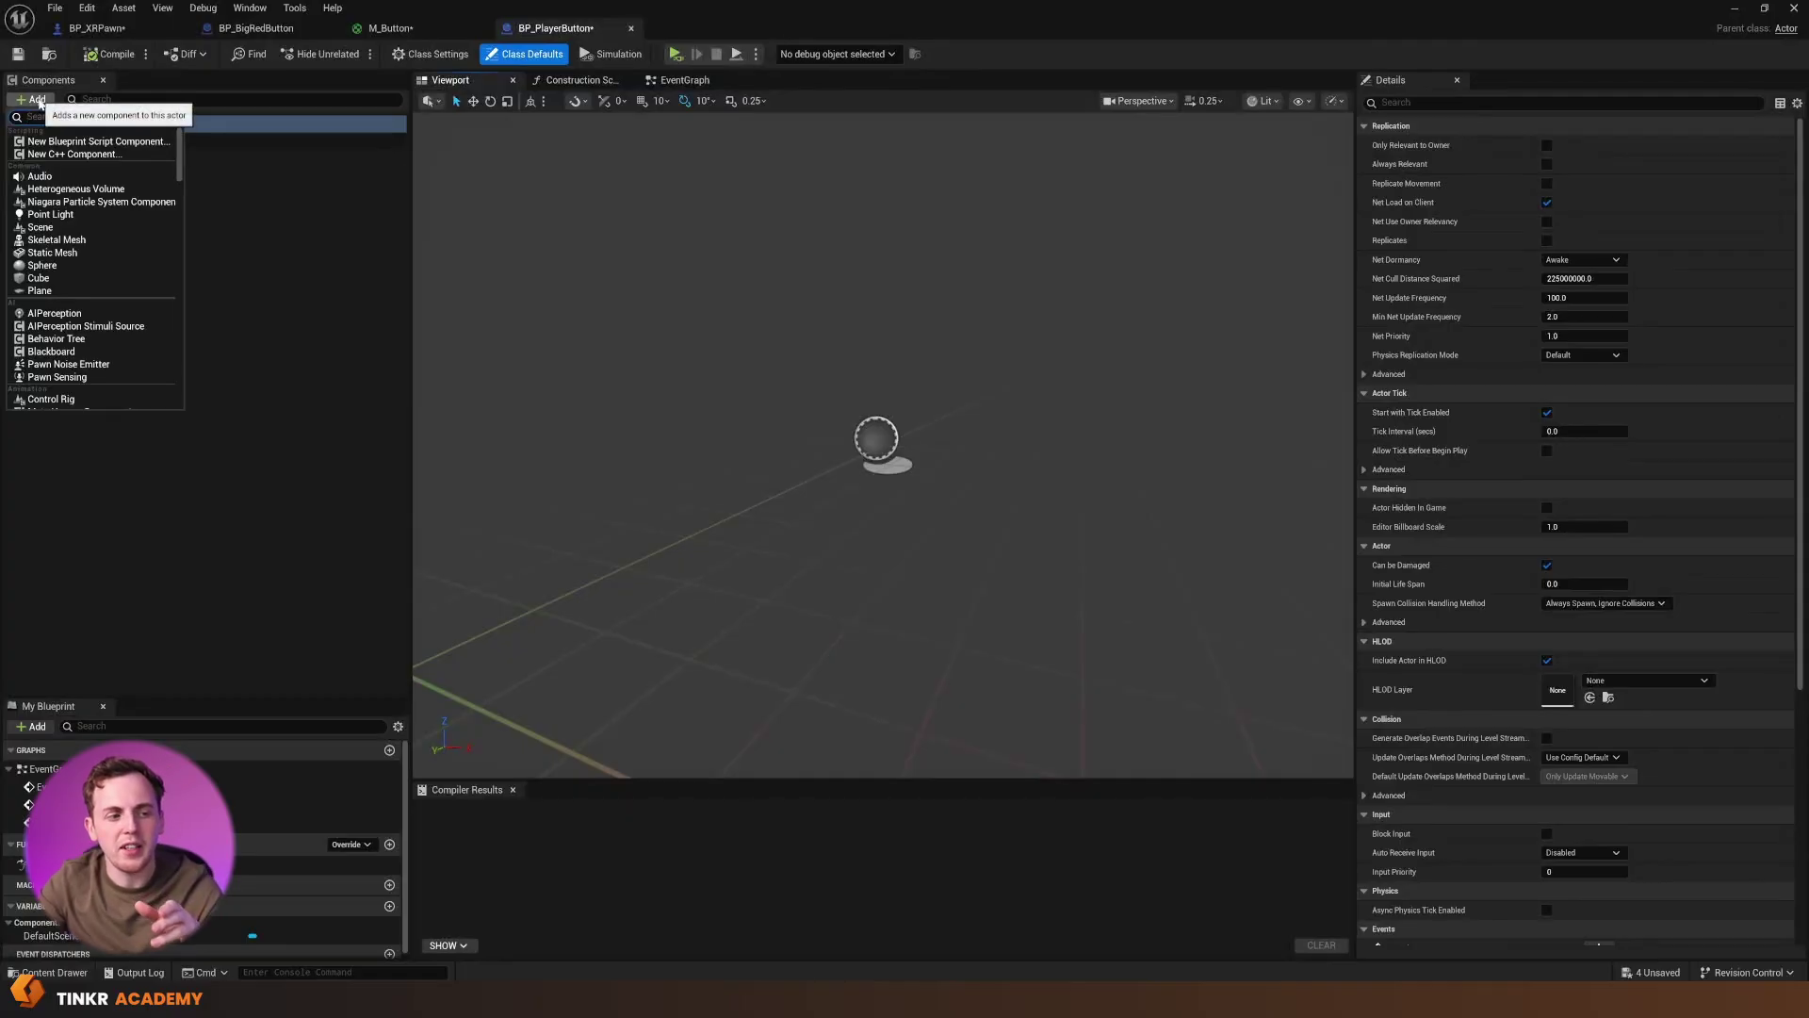
type("sph")
key("BackSpace")
key("BackSpace")
key("BackSpace")
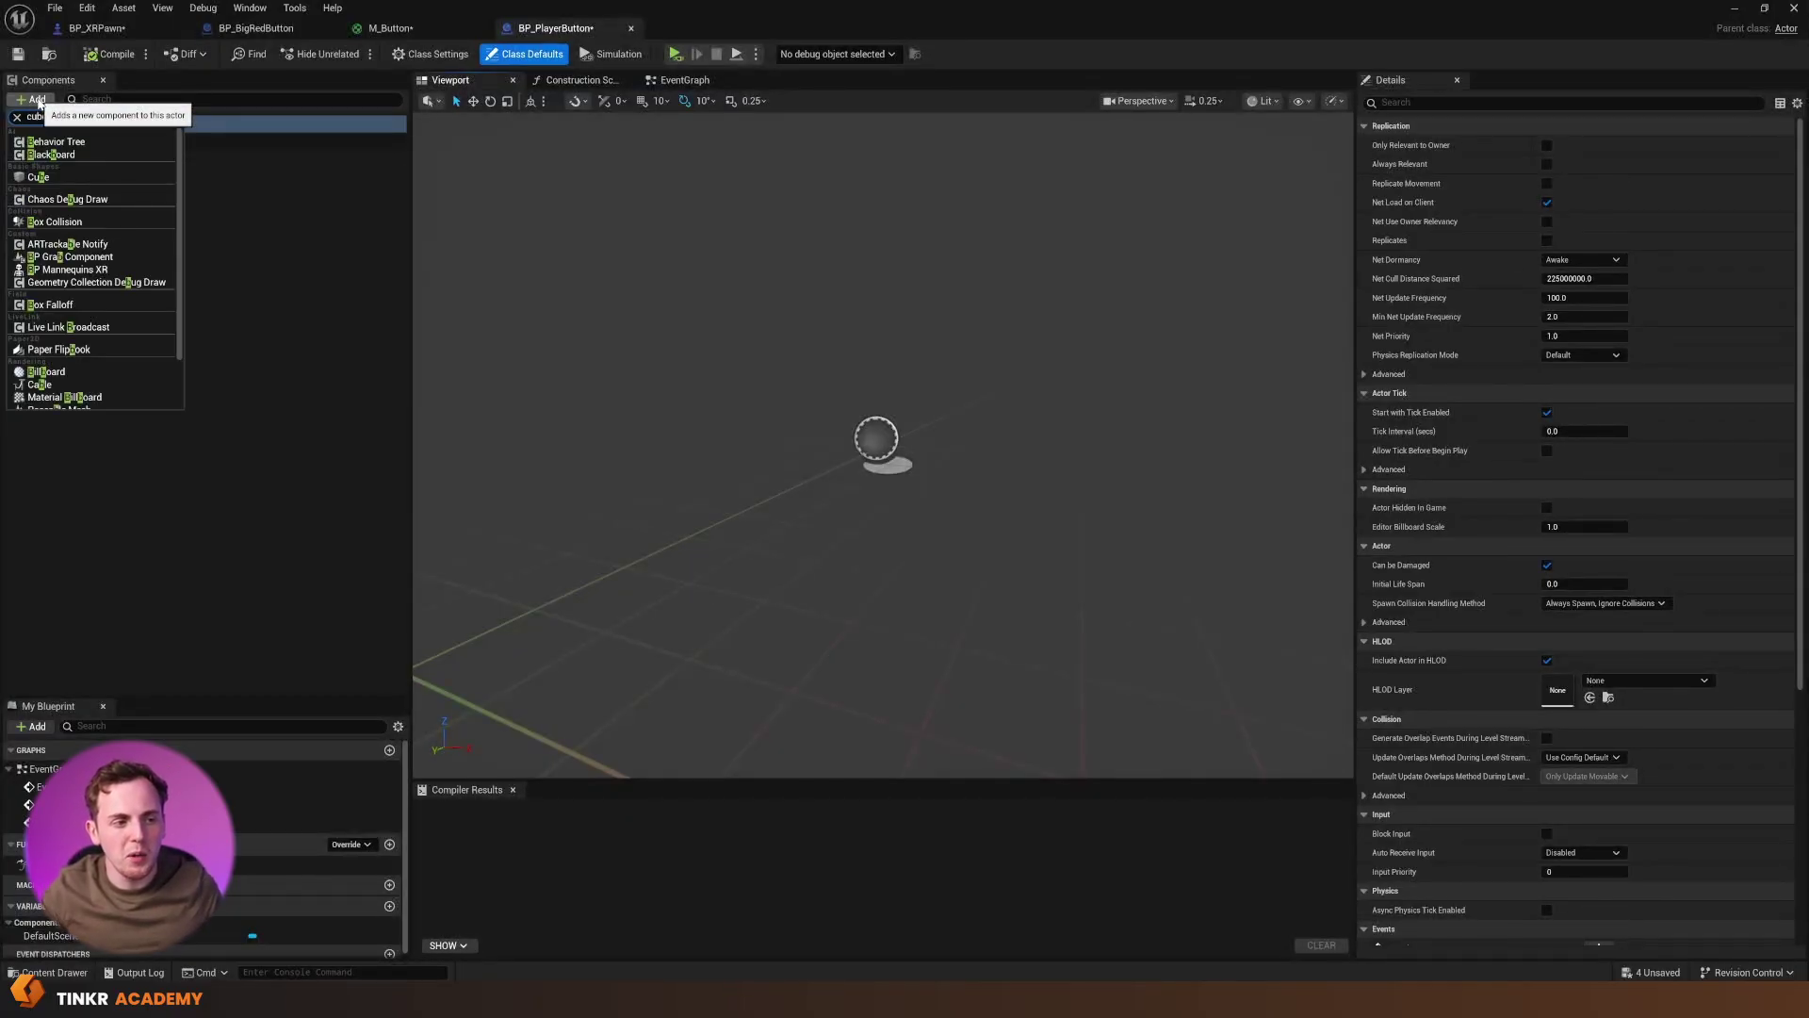
type("cube")
left_click(45, 153)
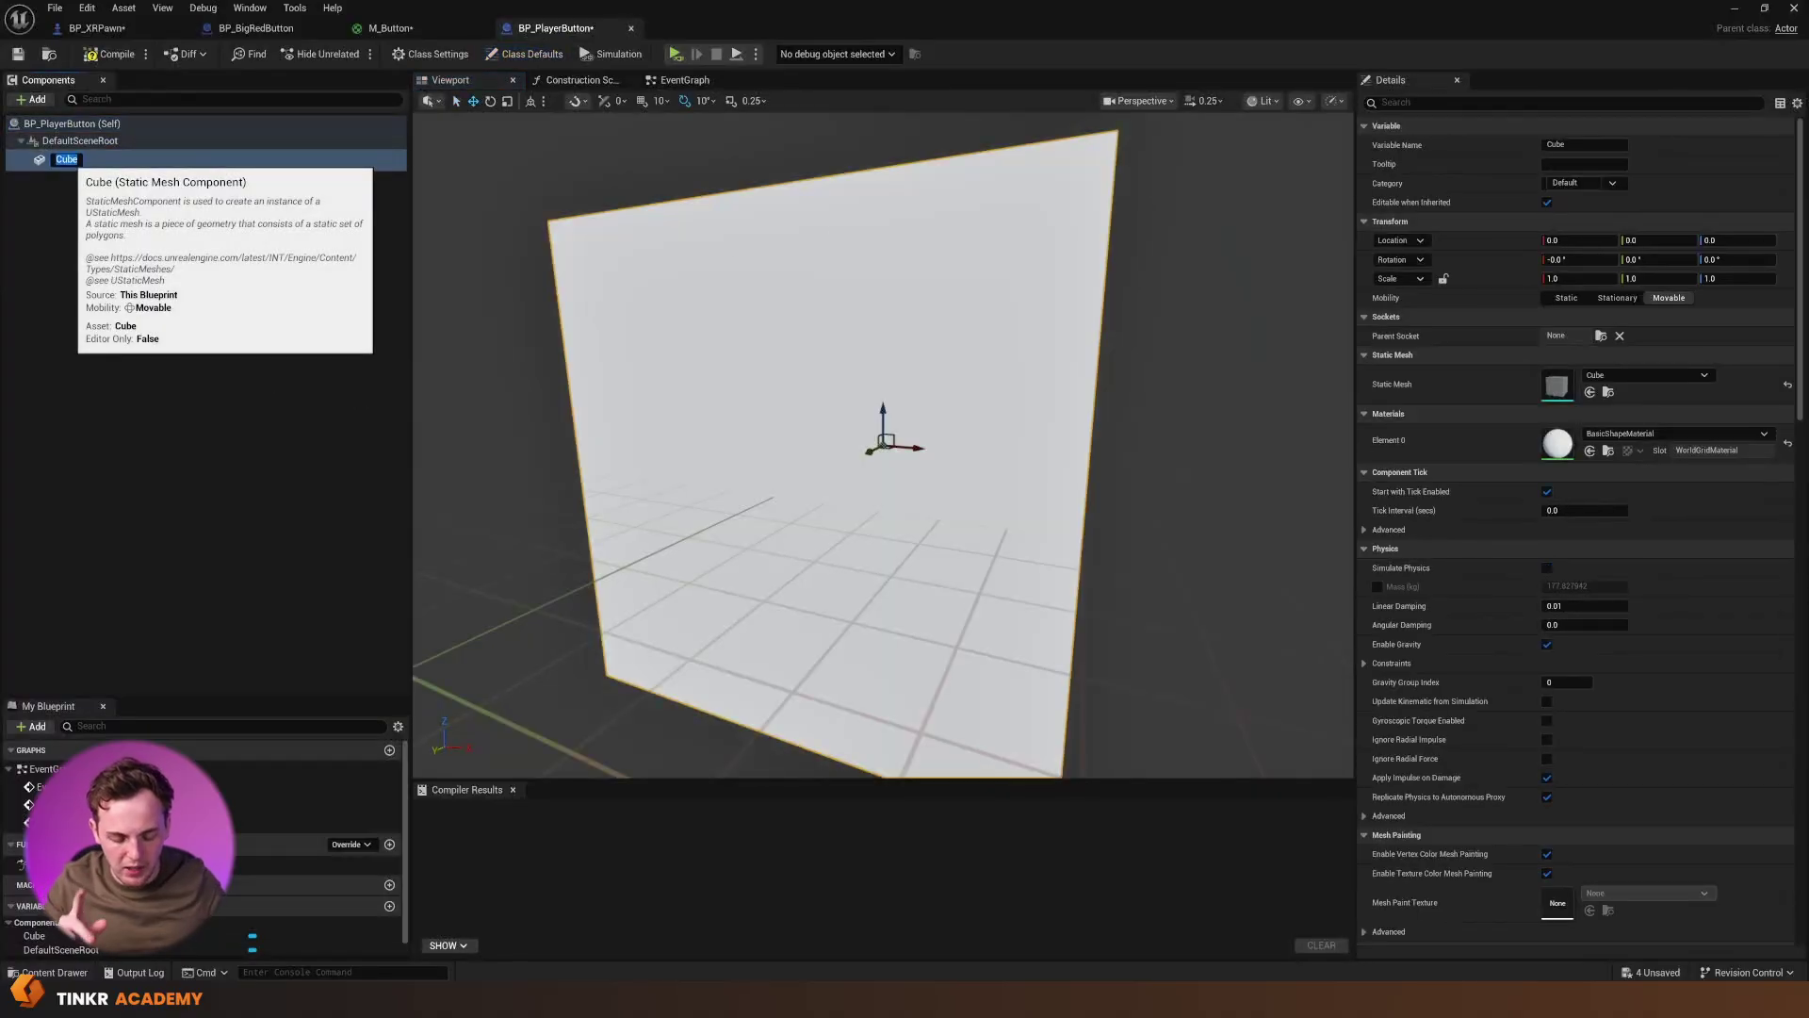
type("Bu")
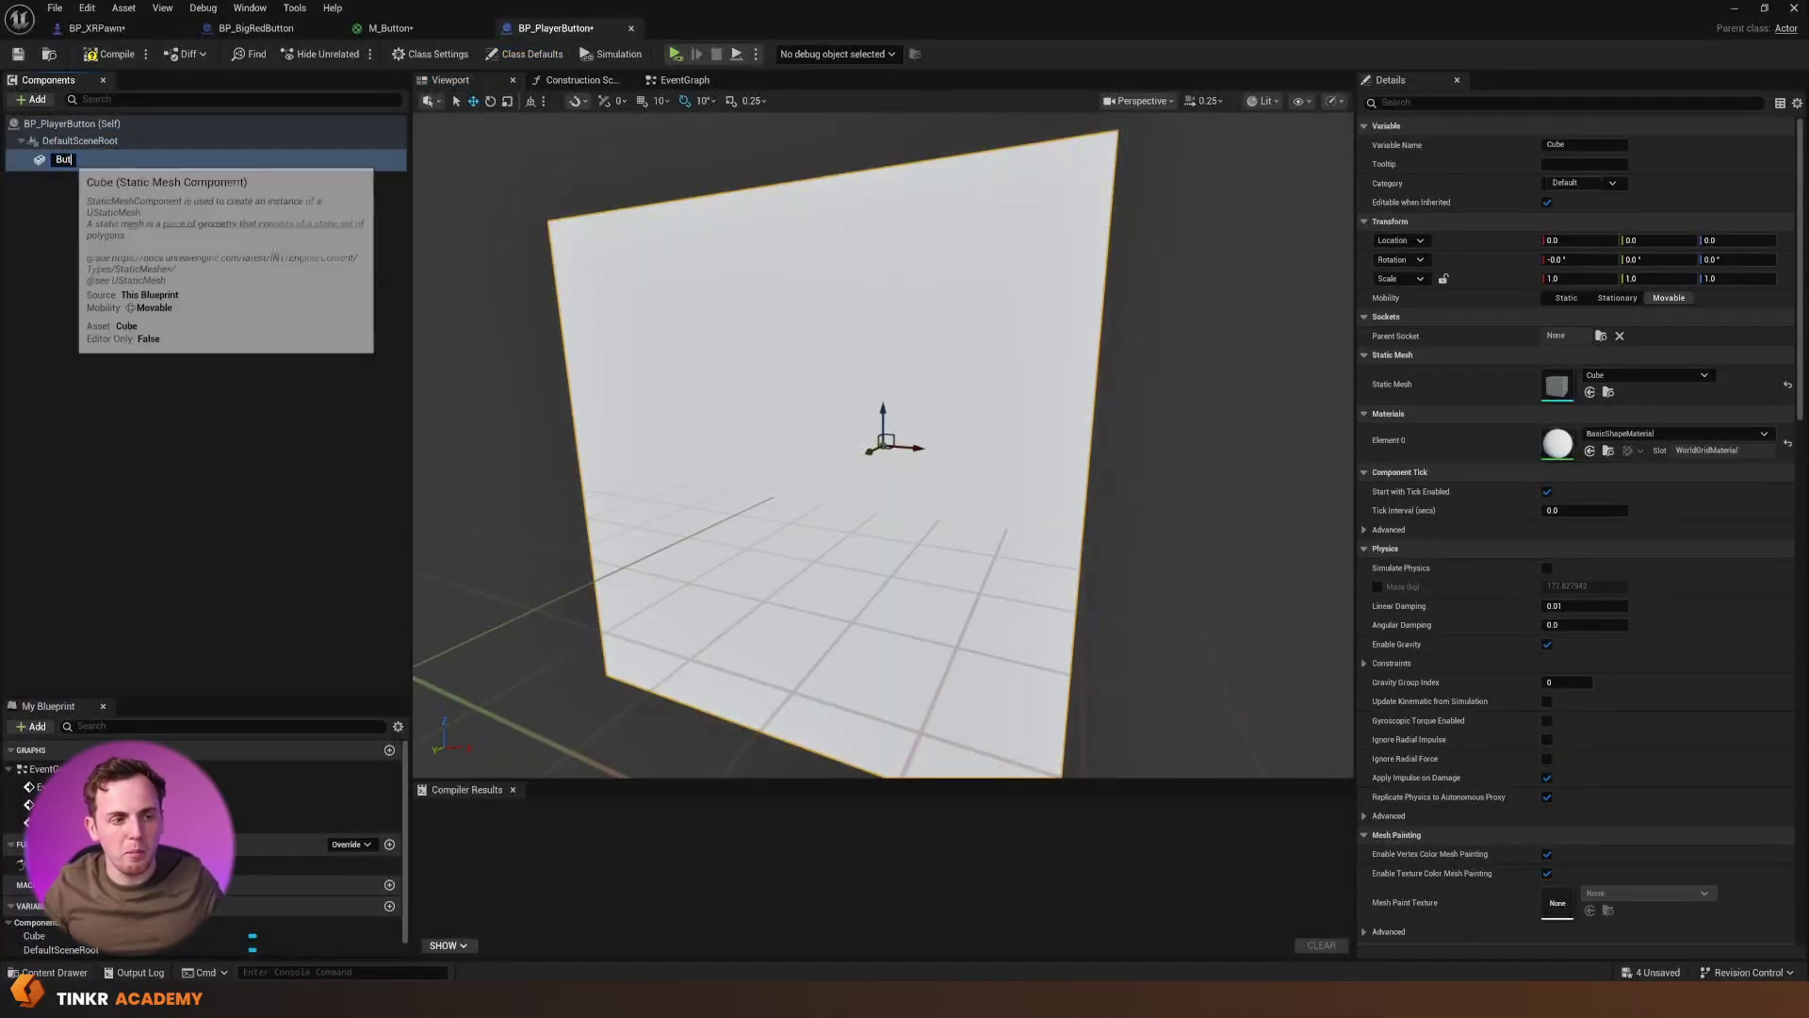
type("tton_Foundation")
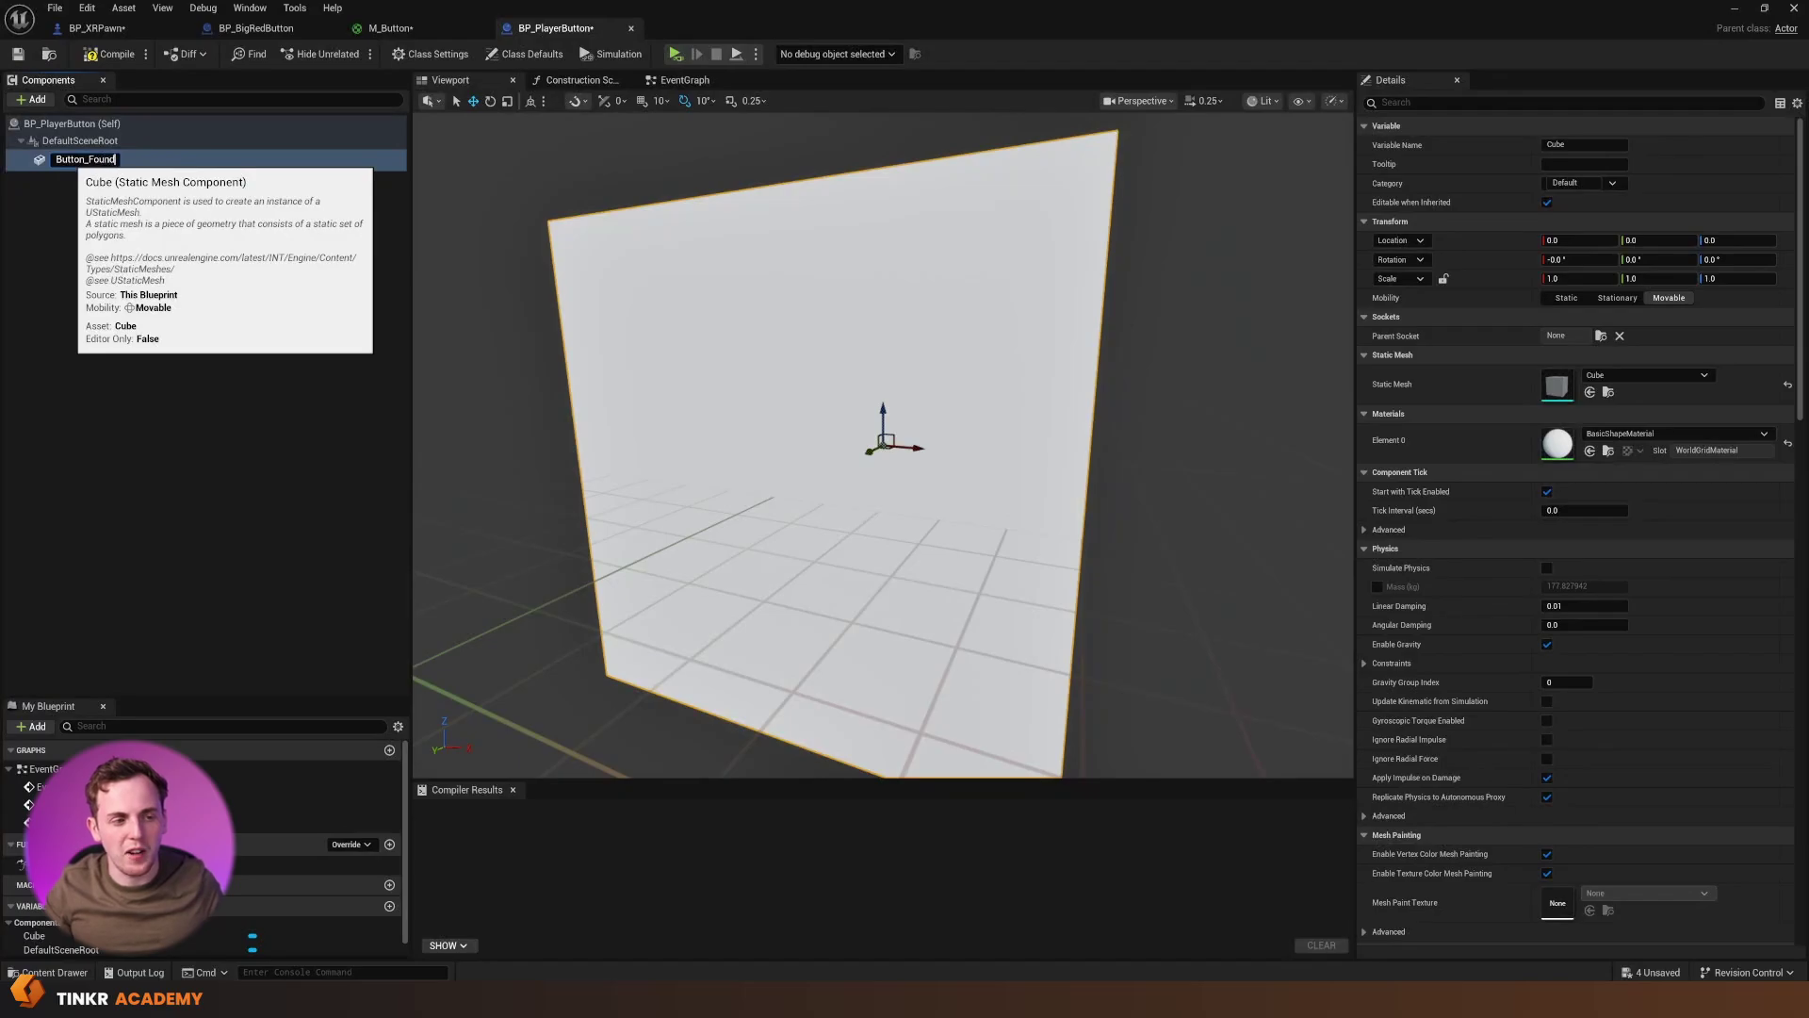